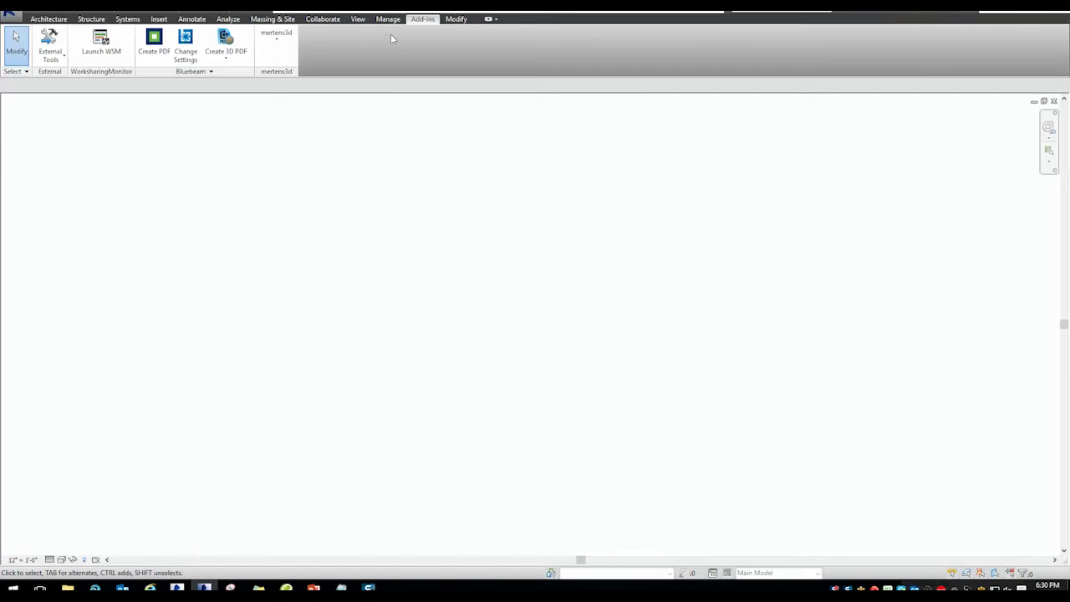
- Draw a rectangular block outline with detail lines in the hatch22 - Dashed style
left_click(191, 19)
left_click(285, 42)
left_click(562, 47)
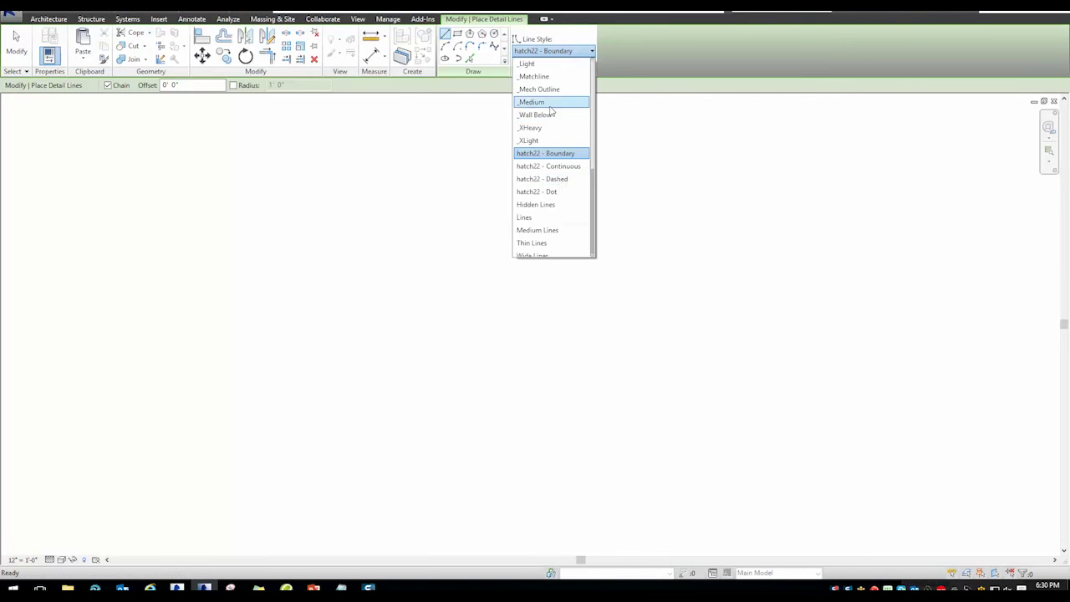
left_click(563, 186)
left_click(457, 34)
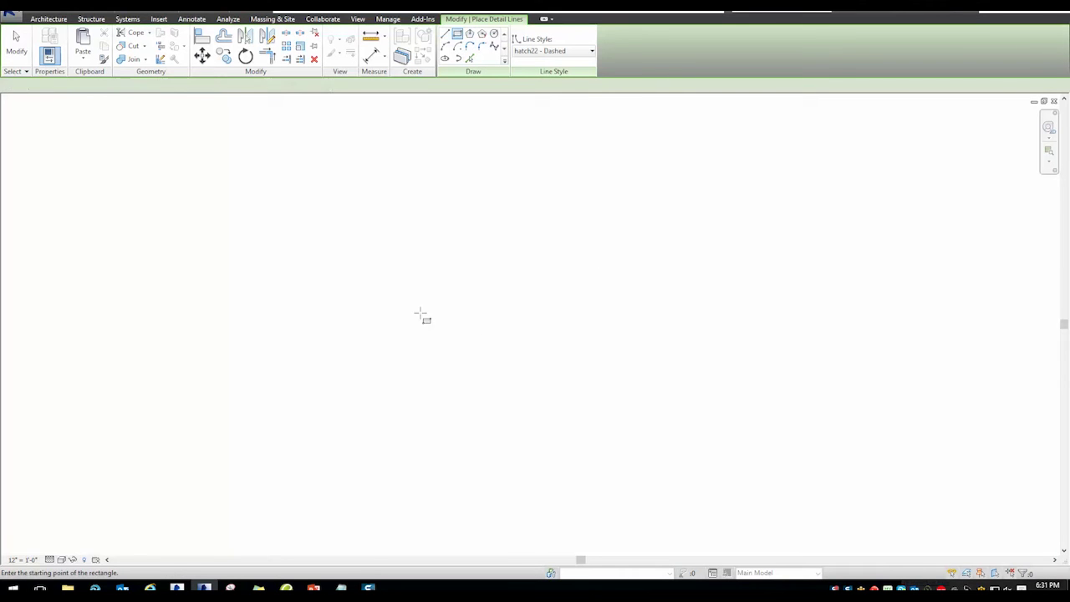
left_click(377, 285)
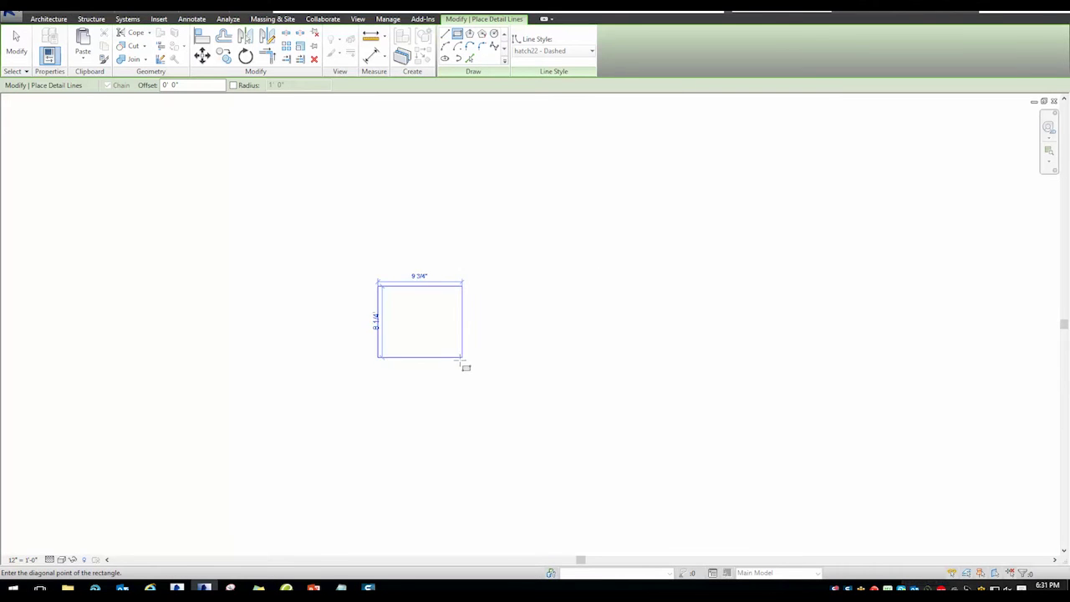
left_click(457, 361)
key("Escape")
key("Escape")
- Resize the block rectangle to 8 inches wide by 8 inches high
left_click(417, 361)
left_click(416, 376)
type("8")
key("Return")
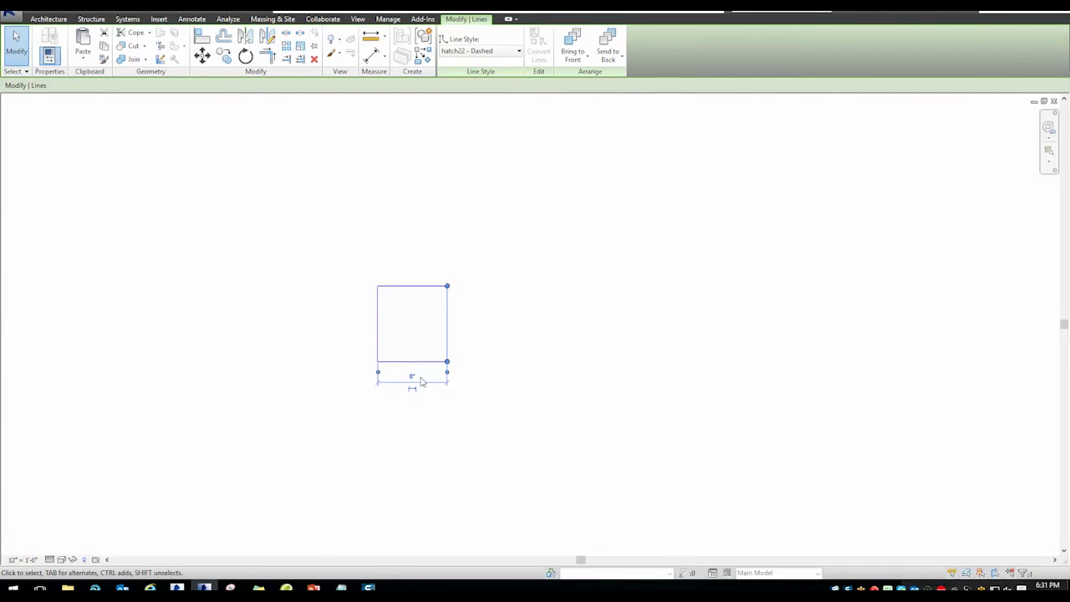
left_click(377, 326)
left_click(351, 322)
type("8")
key("Return")
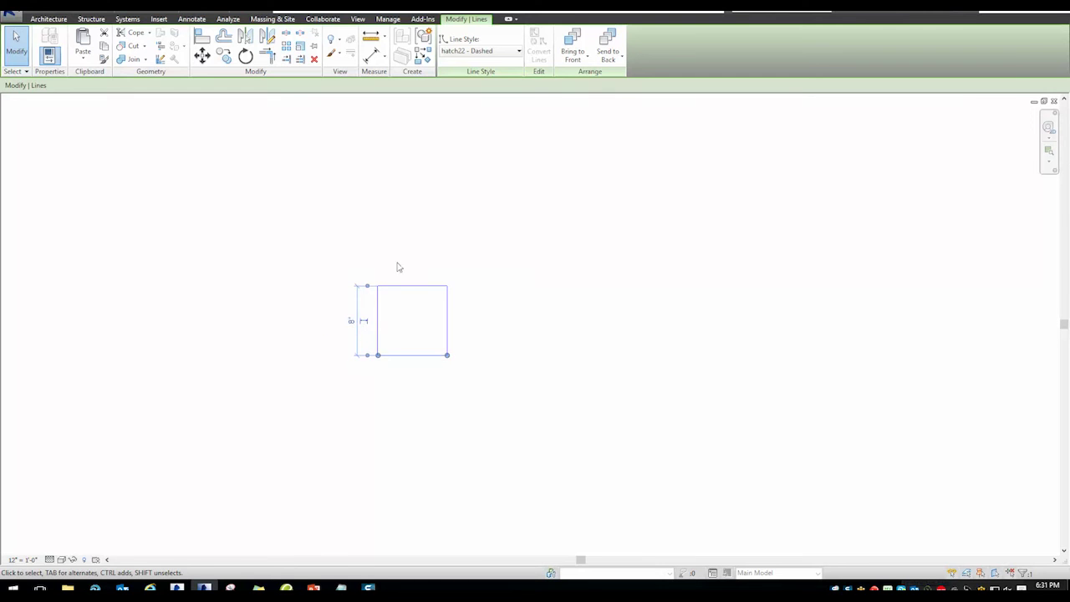
key("Escape")
- Copy the block's right edge rightward at 16, 8 and 16 inch intervals
left_click(447, 302)
key("c")
key("o")
left_click(316, 172)
type("16")
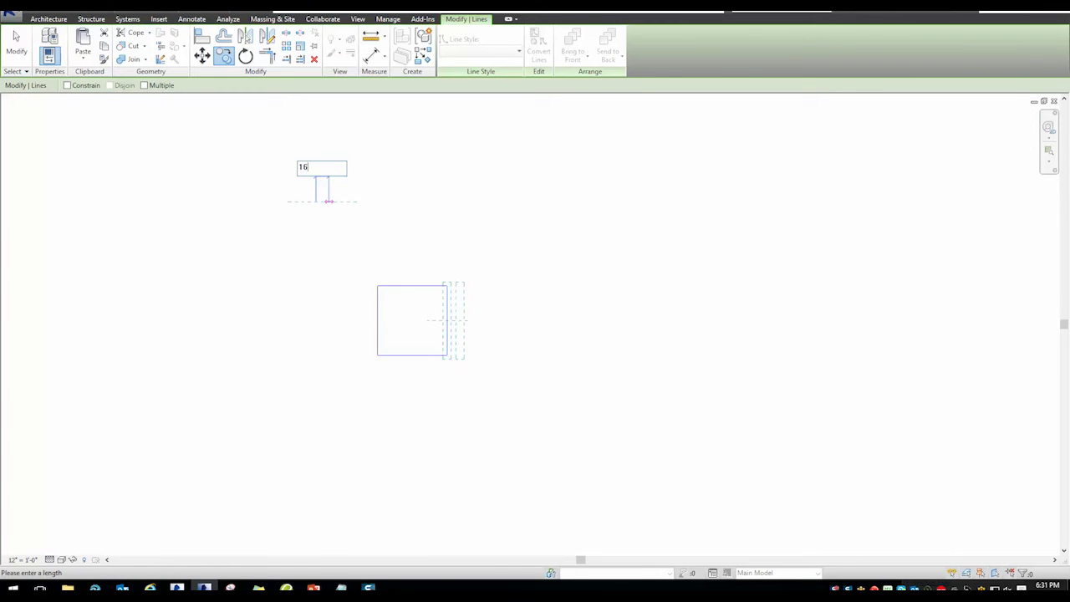
key("Return")
key("c")
key("o")
left_click(269, 140)
type("8")
key("Return")
key("c")
key("o")
left_click(275, 153)
type("16")
key("Return")
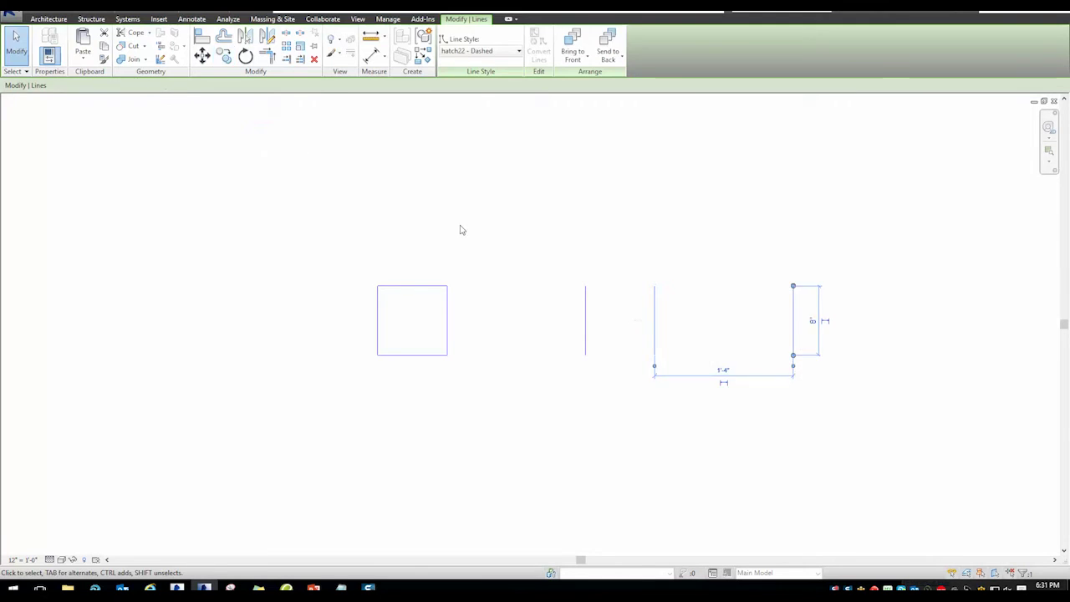
- Draw top and bottom detail lines spanning the full first course
key("d")
key("l")
left_click(377, 286)
left_click(792, 286)
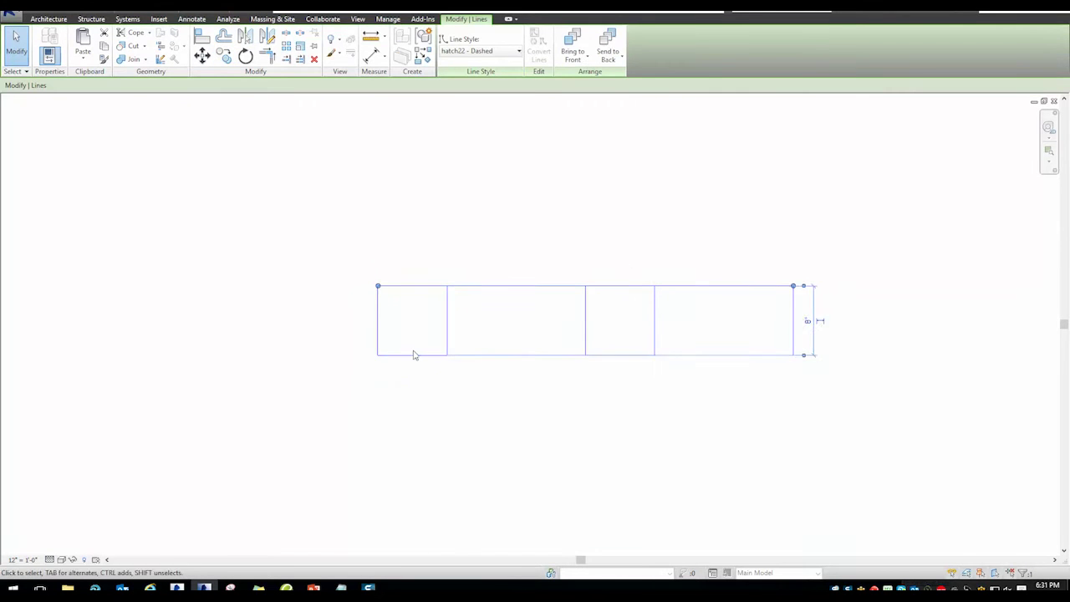
key("d")
key("l")
left_click(377, 355)
left_click(788, 354)
- Outline the first second-course block with a 1-foot line and an 8-inch height
key("d")
key("l")
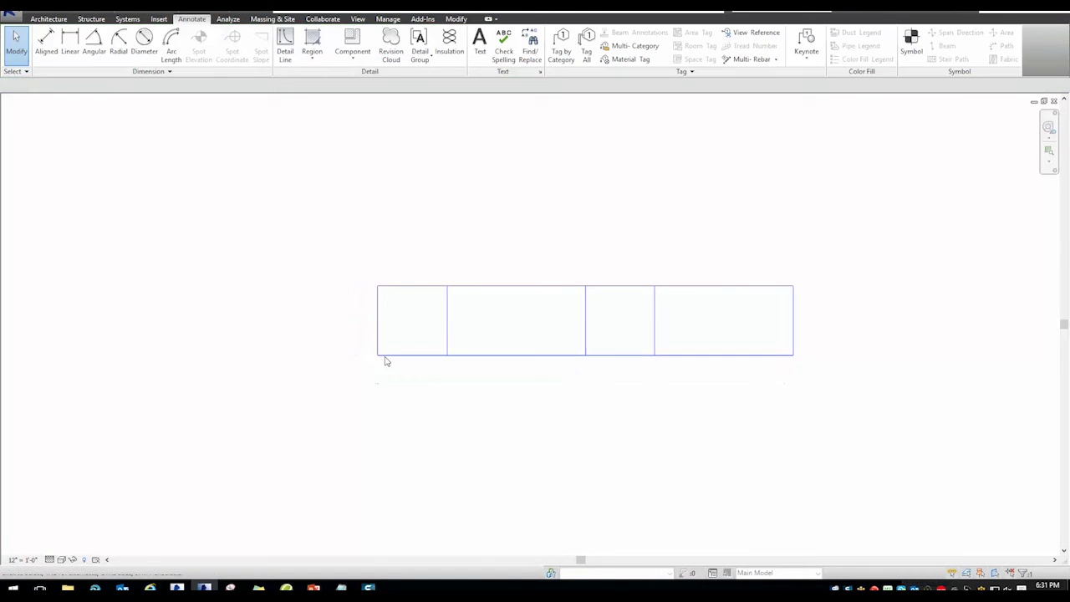
left_click(377, 354)
left_click(376, 393)
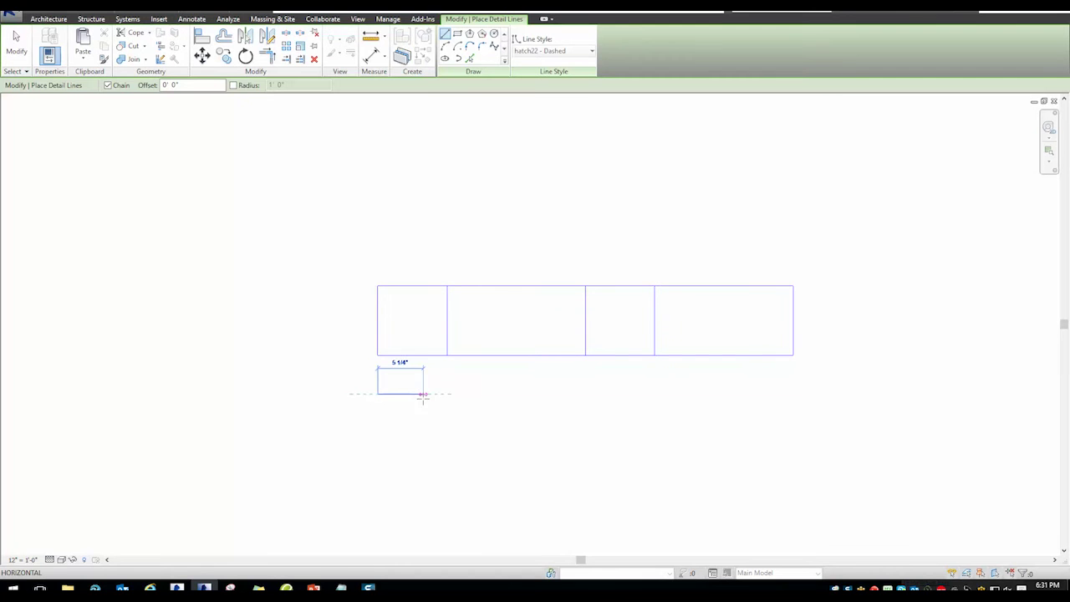
type("1'")
key("Return")
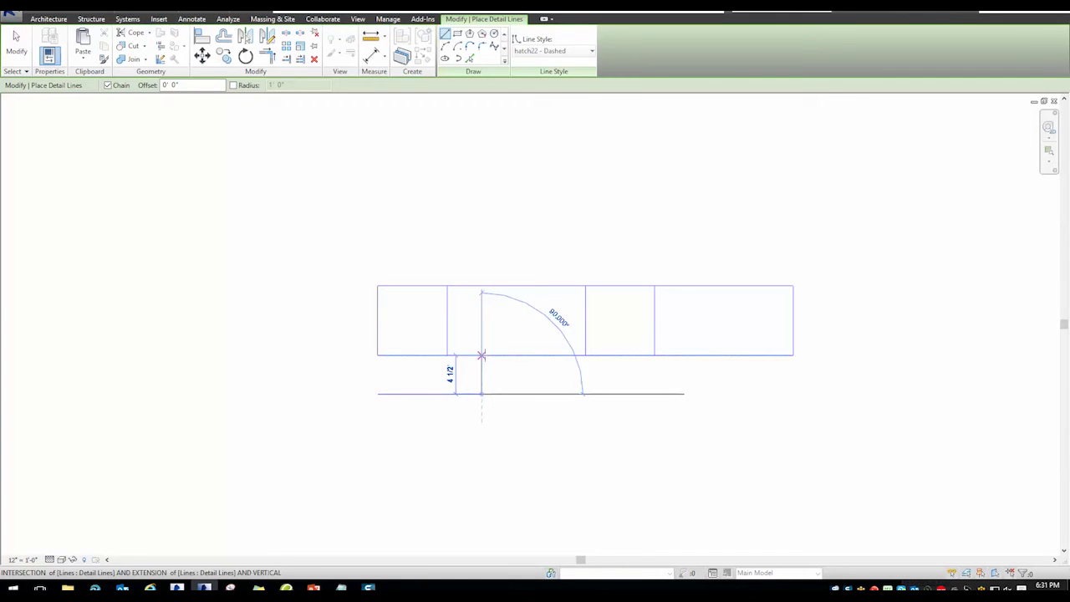
left_click(481, 355)
key("Escape")
left_click(348, 374)
type("8")
key("Return")
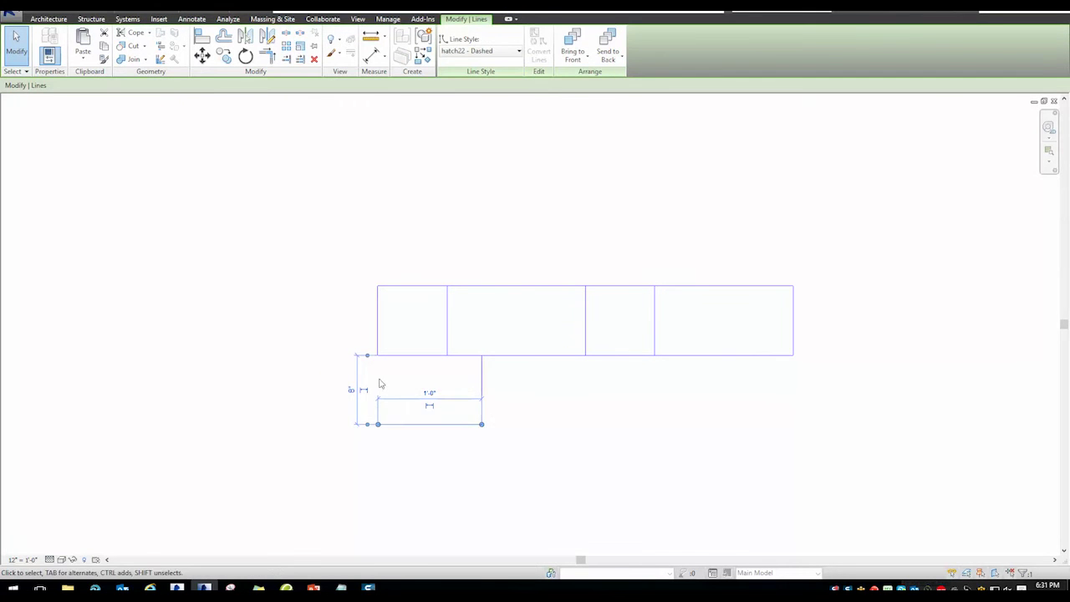
- Copy the second-course vertical joint three times at 8-inch spacing and delete the extra right-end line
left_click(404, 430)
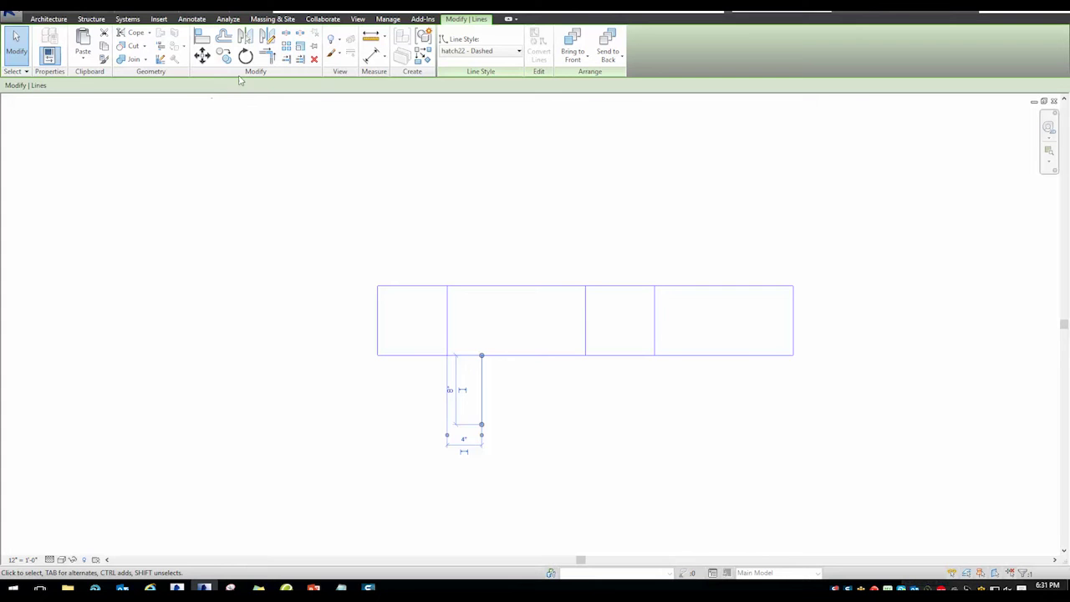
key("c")
key("o")
left_click(304, 225)
type("8'")
key("Return")
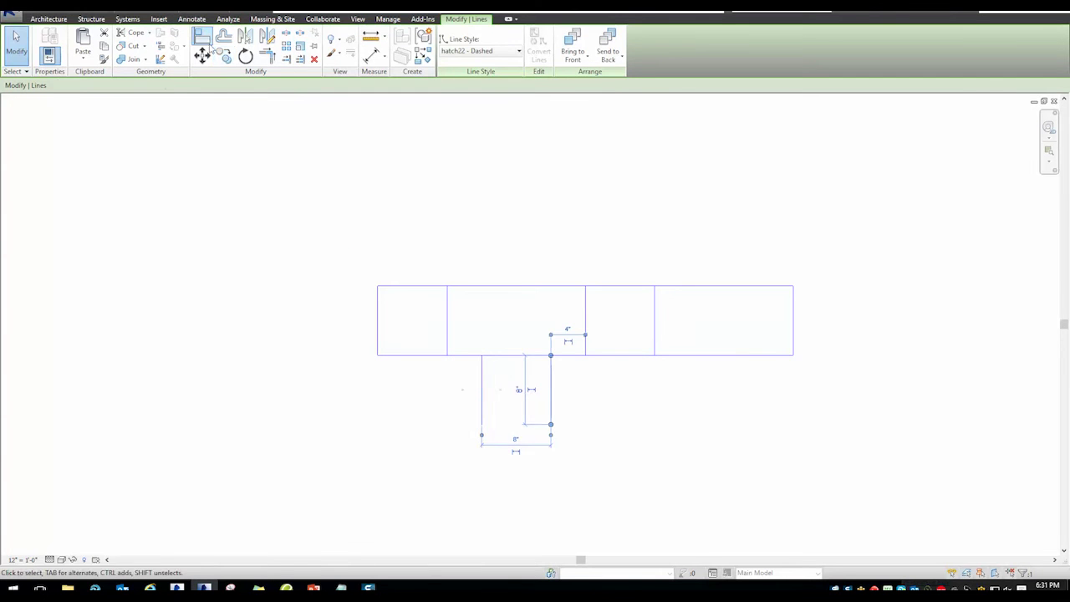
key("c")
key("o")
left_click(310, 218)
type("8'")
key("Return")
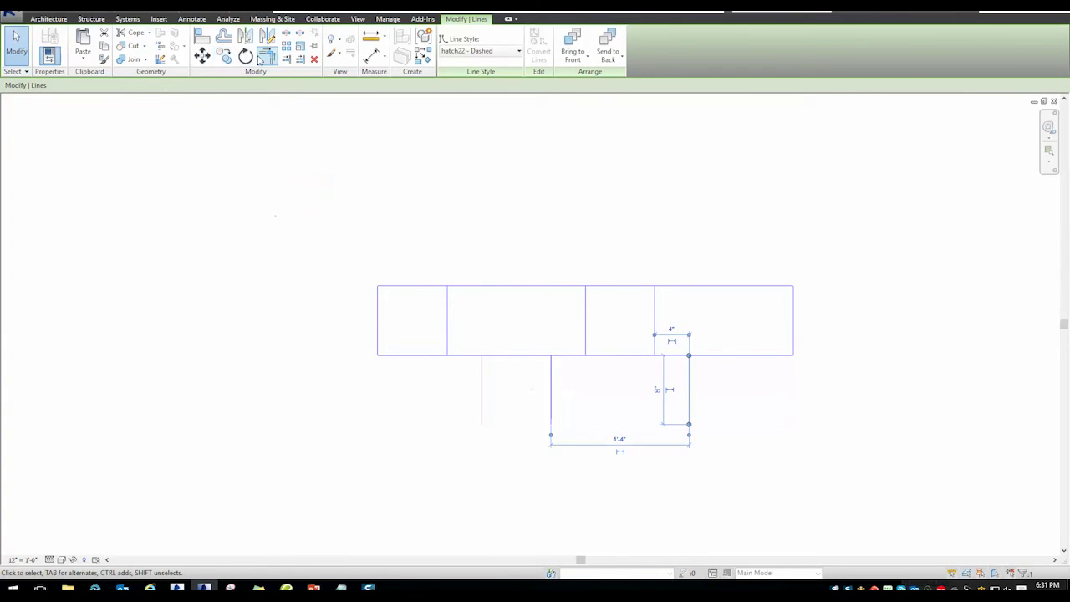
key("c")
key("o")
left_click(296, 136)
type("8")
key("Return")
key("Escape")
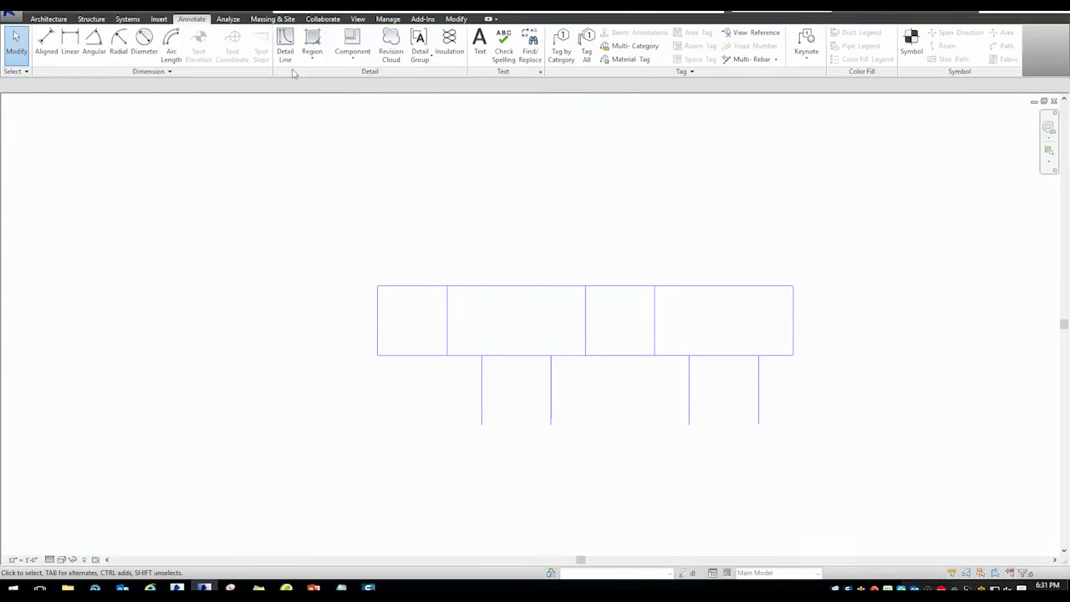
left_click(792, 339)
key("Delete")
- Draw a hatch22 - Boundary rectangle around the pattern and select all its lines
key("d")
key("l")
left_click(551, 51)
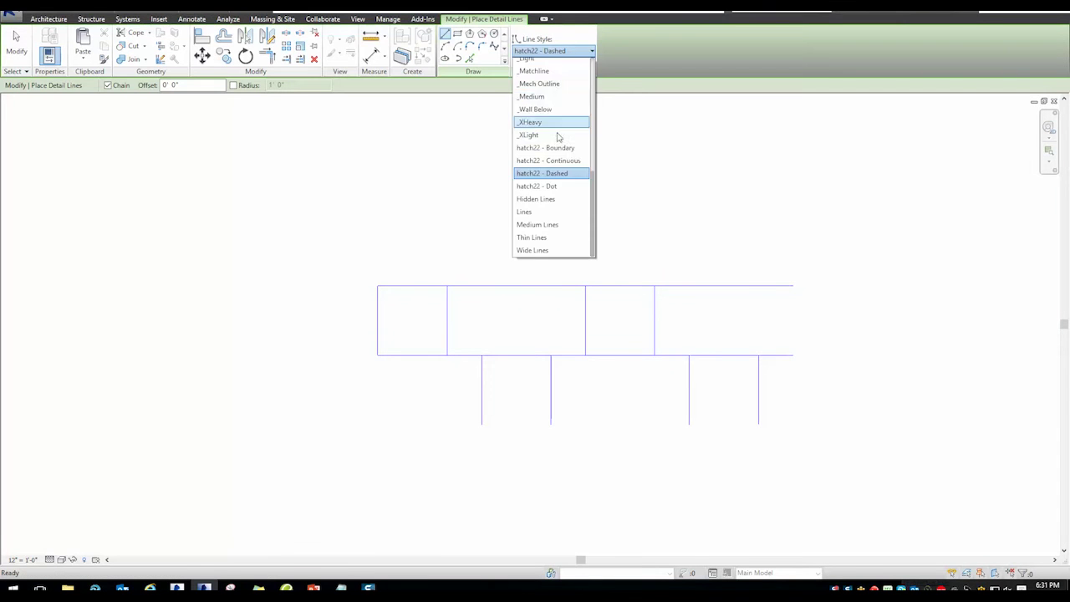
left_click(547, 146)
left_click(457, 33)
left_click(380, 286)
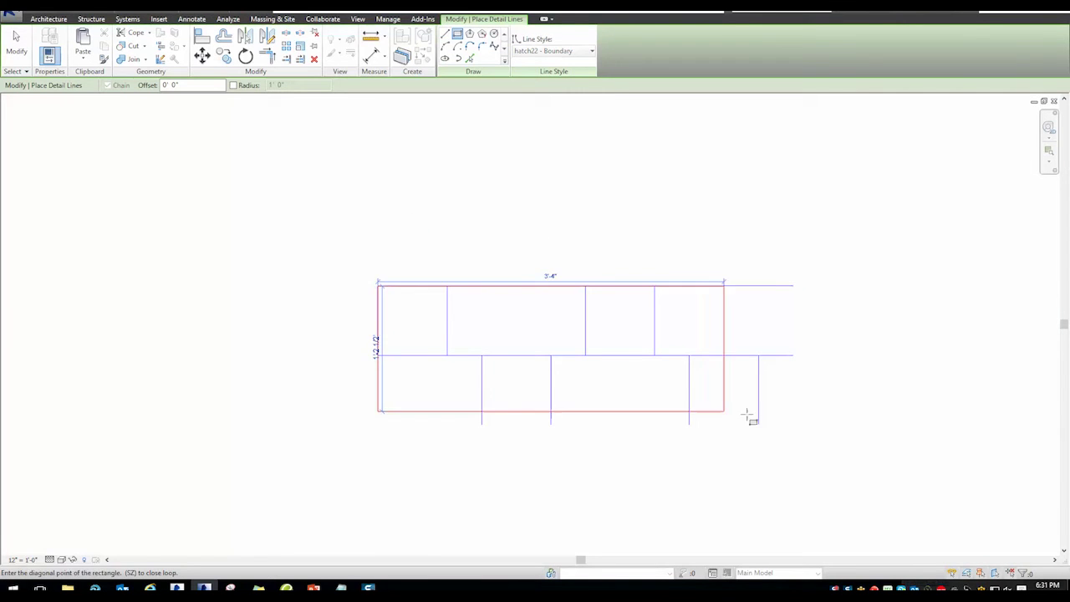
left_click(793, 424)
key("Escape")
key("Escape")
left_click_drag(323, 236, 870, 488)
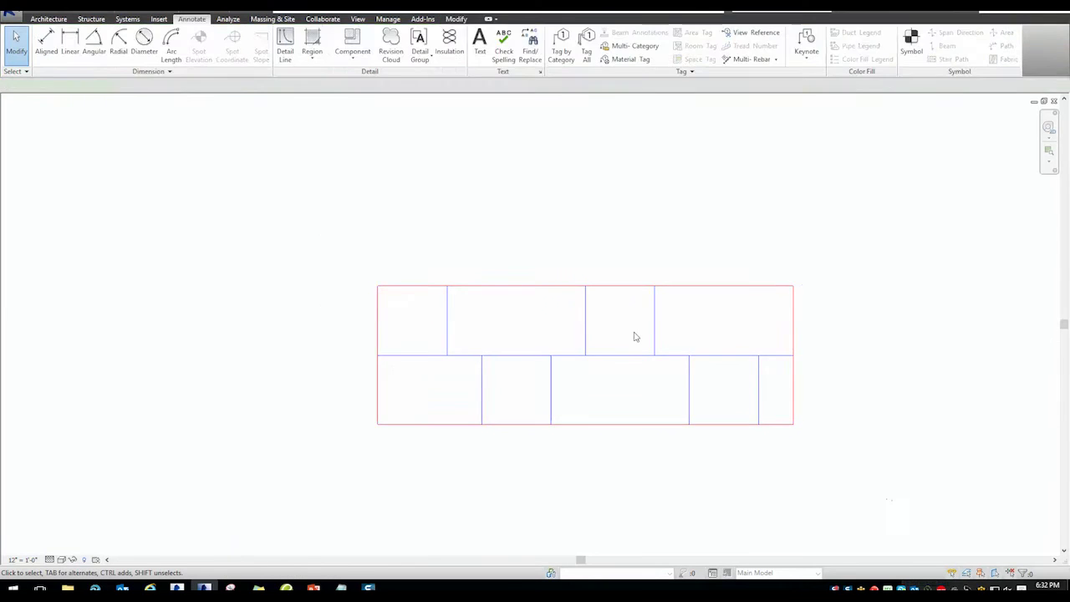
- Use hatch22 to build a model hatch from the selection and save it as a .pat file, replacing the existing one
left_click(422, 19)
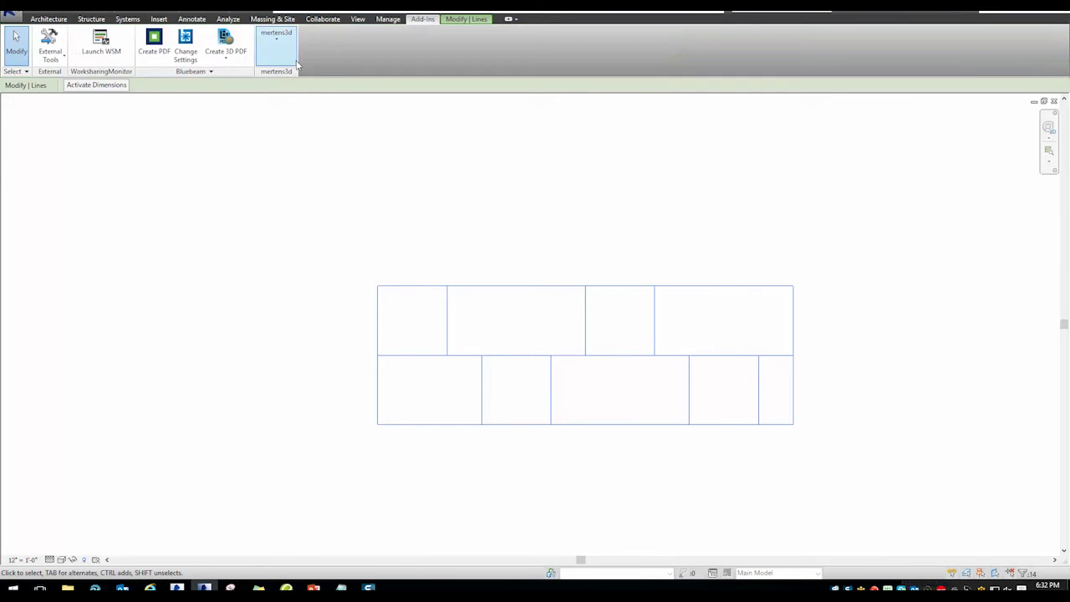
left_click(275, 42)
left_click(288, 73)
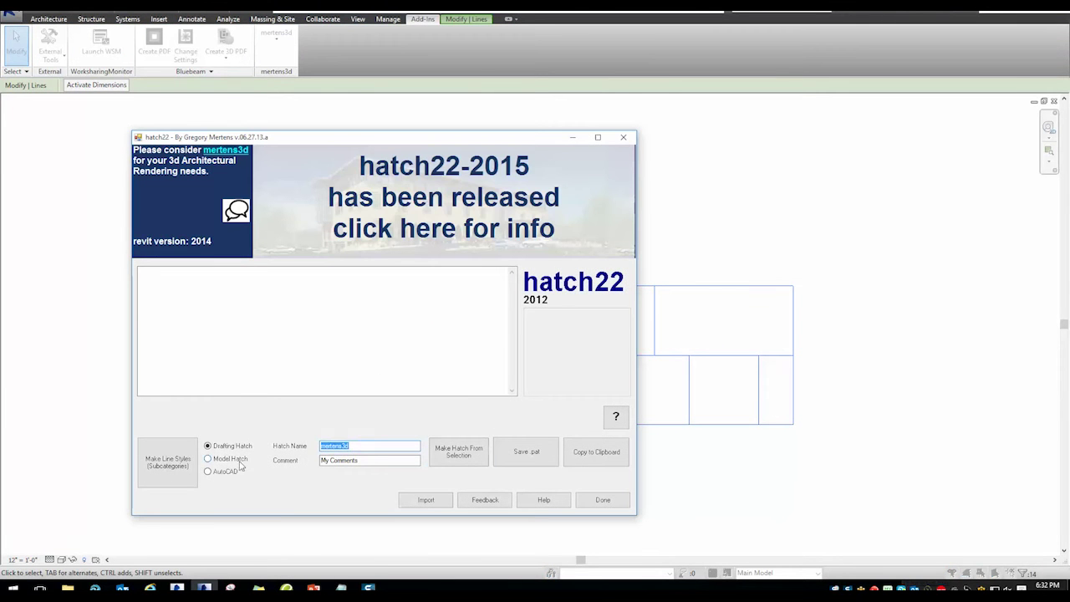
left_click(223, 458)
left_click(456, 451)
left_click(516, 456)
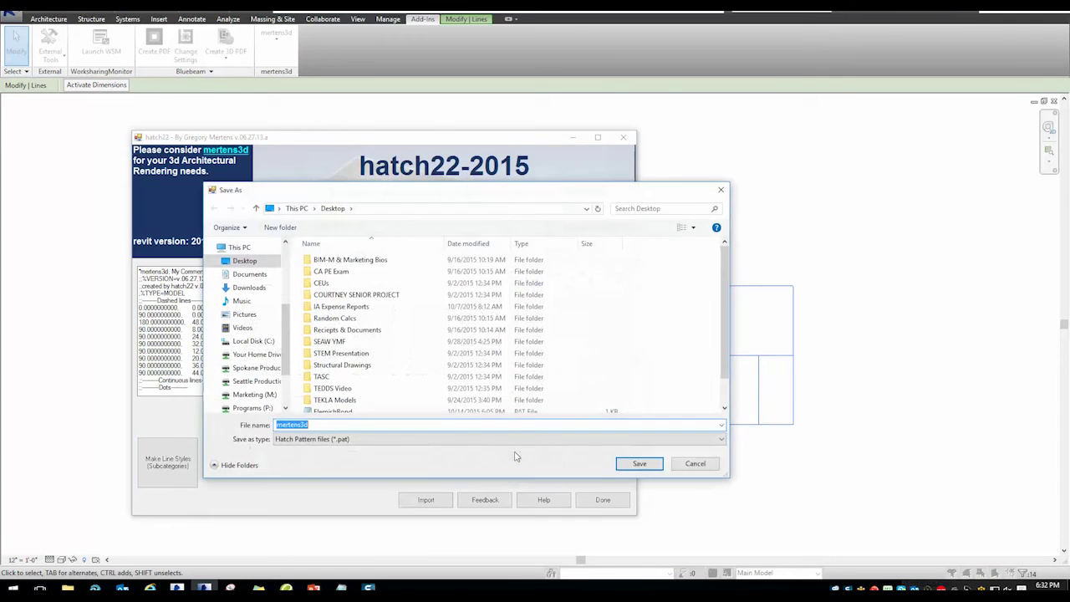
left_click(635, 461)
left_click(568, 299)
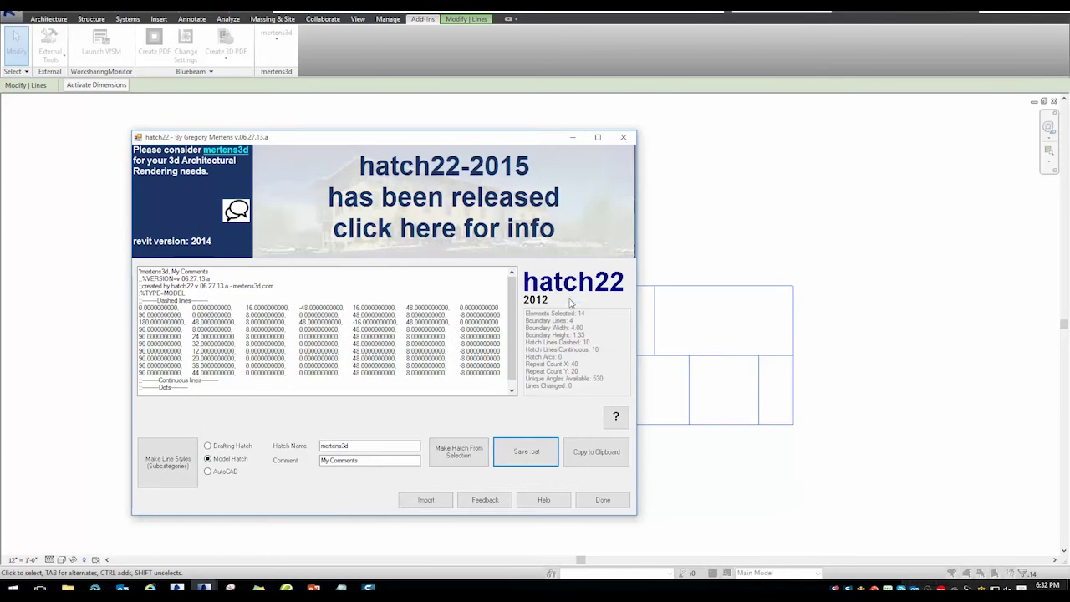
left_click(603, 499)
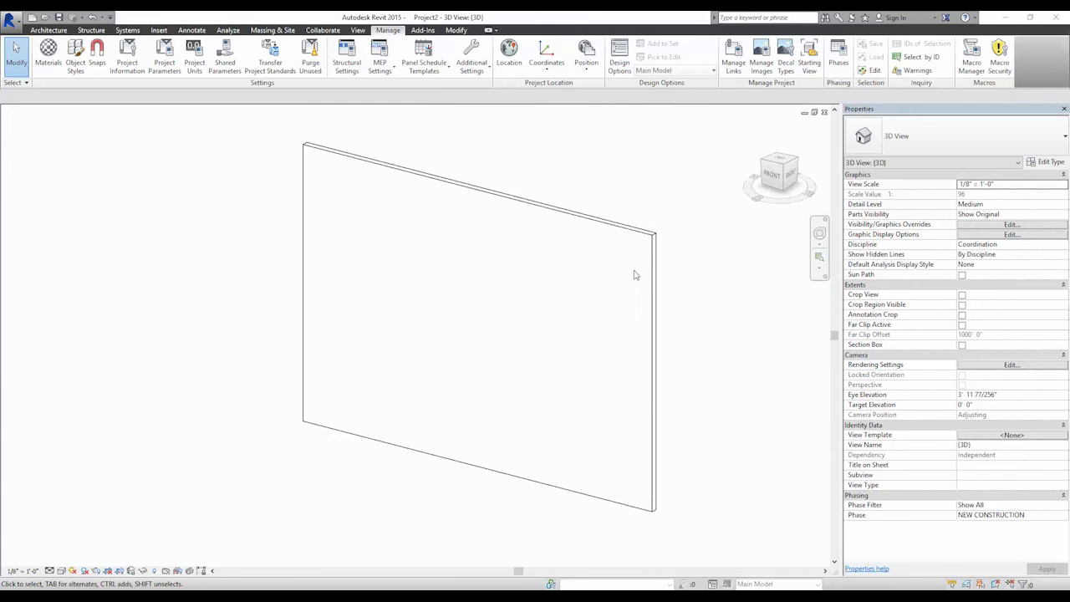
- Check the wall's type, then bring up the project's Fill Patterns list
left_click(652, 275)
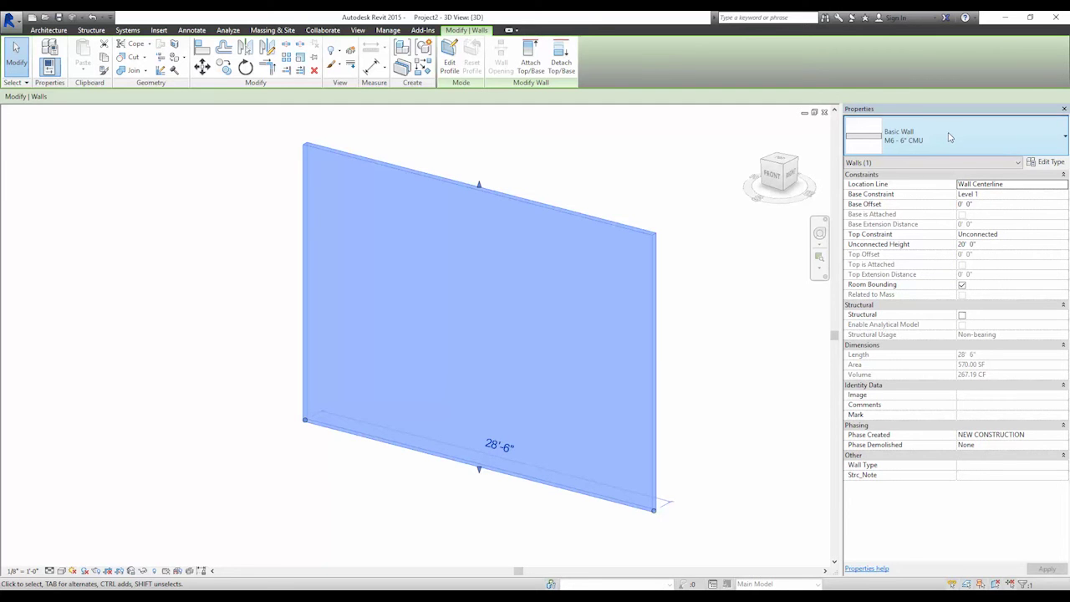
left_click(629, 159)
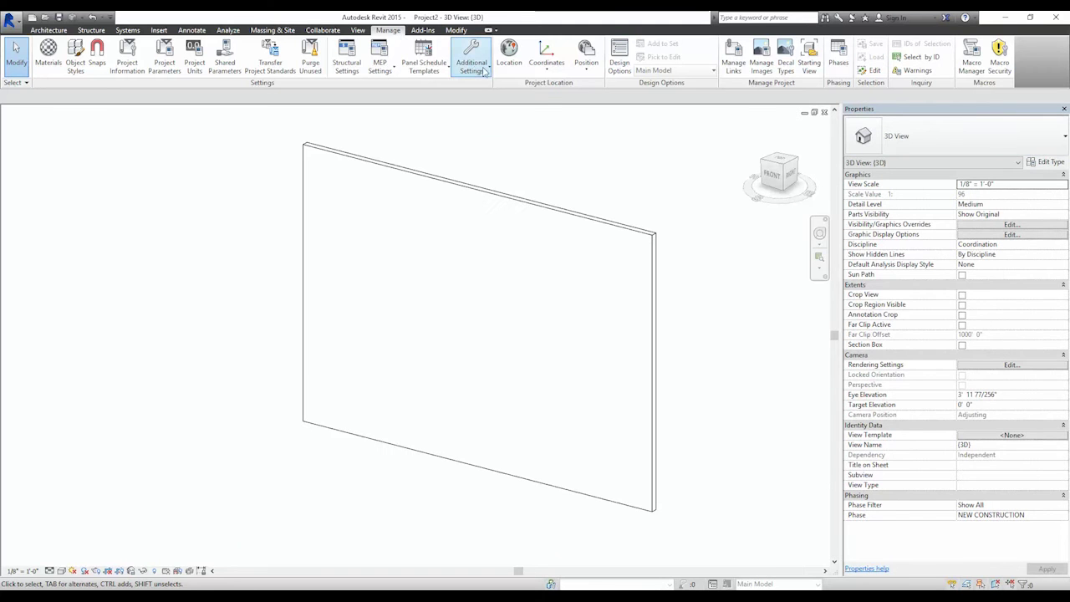
left_click(483, 72)
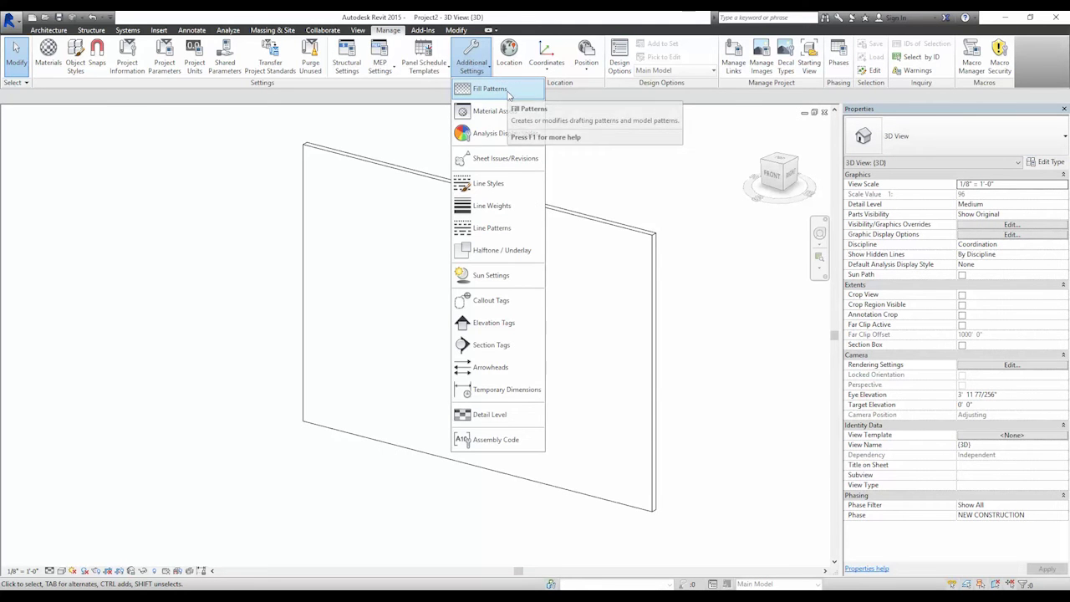
left_click(508, 92)
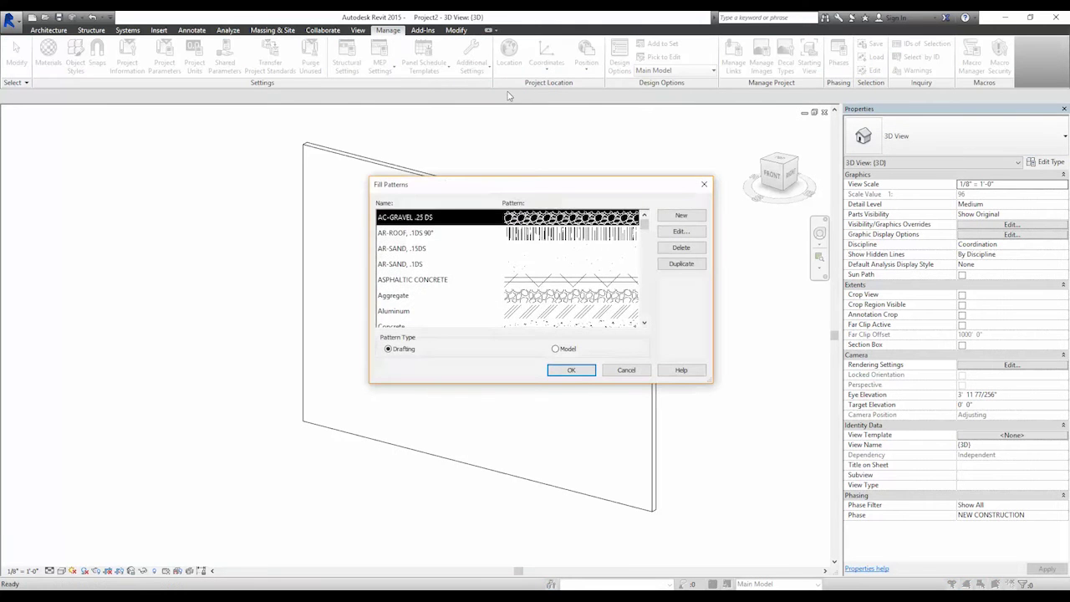
- Create a custom model fill pattern, 8x16 Running Bond, imported from 8x16_Running_Bond.pat
left_click(558, 350)
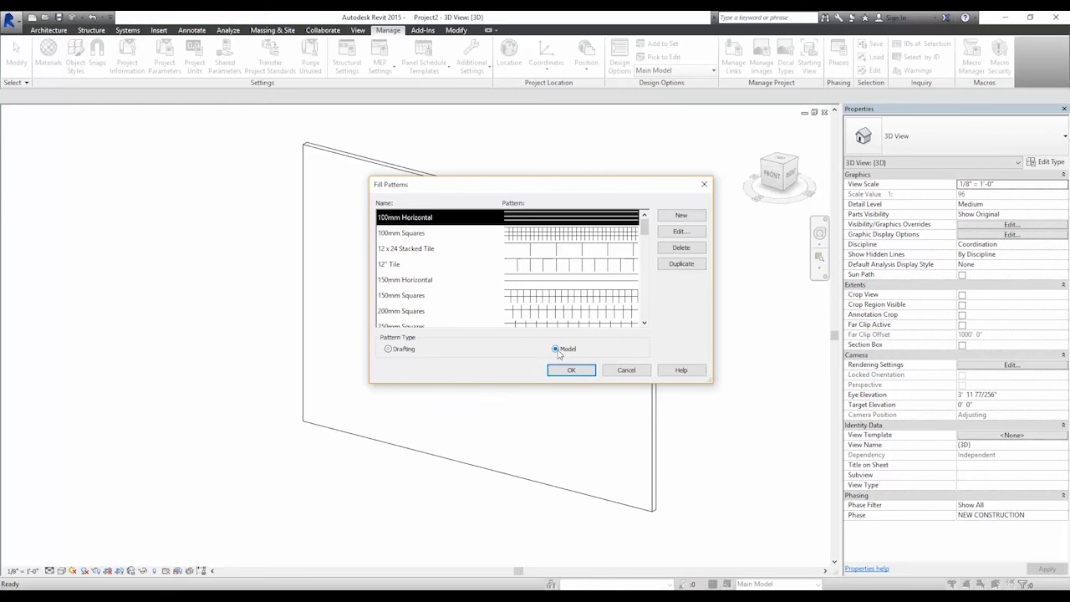
left_click(681, 216)
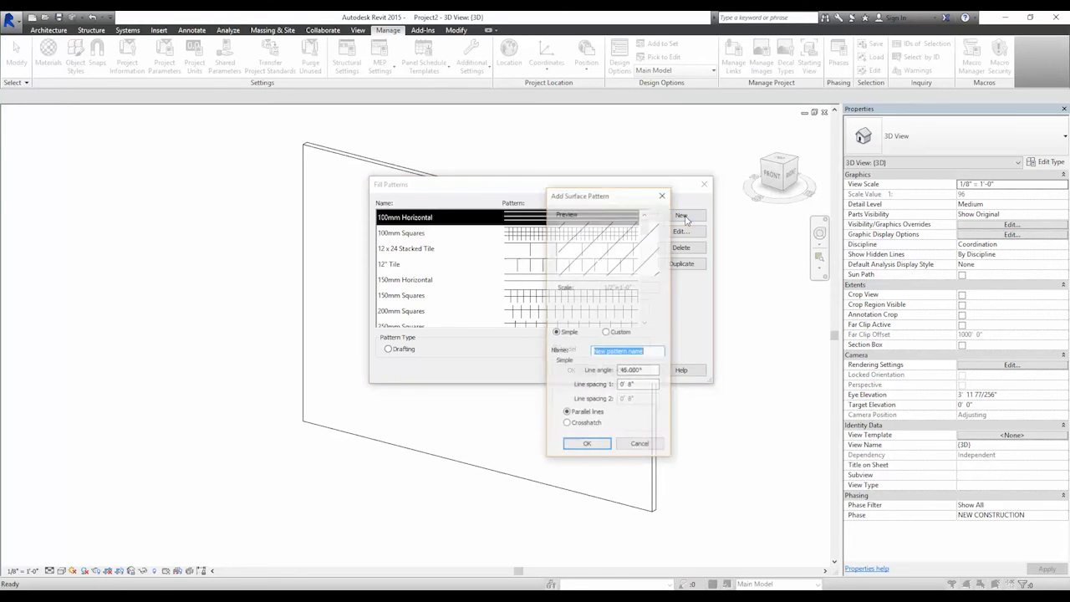
left_click(606, 332)
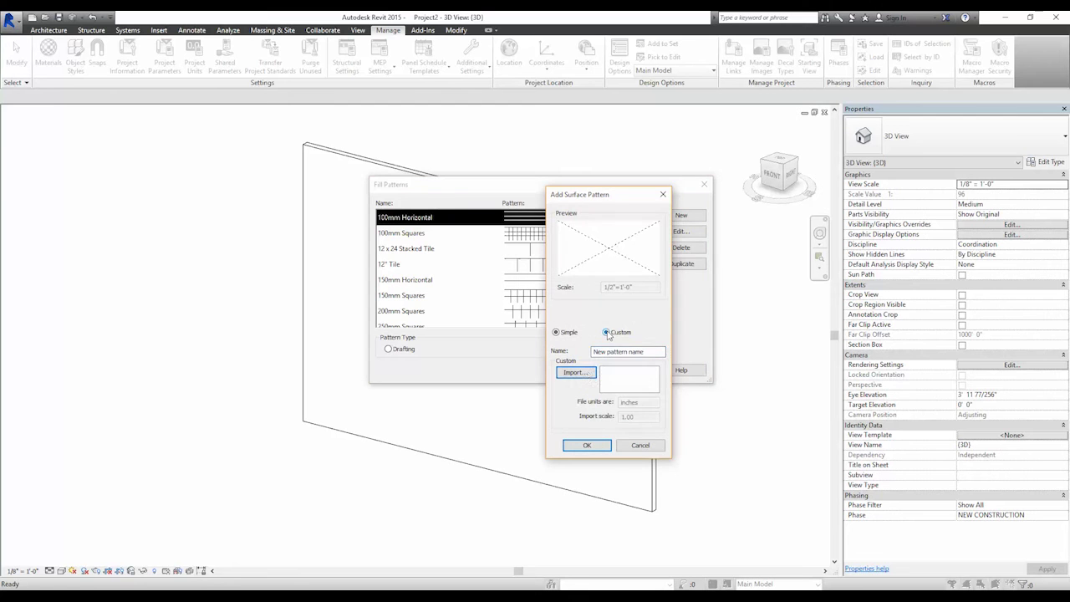
left_click(575, 373)
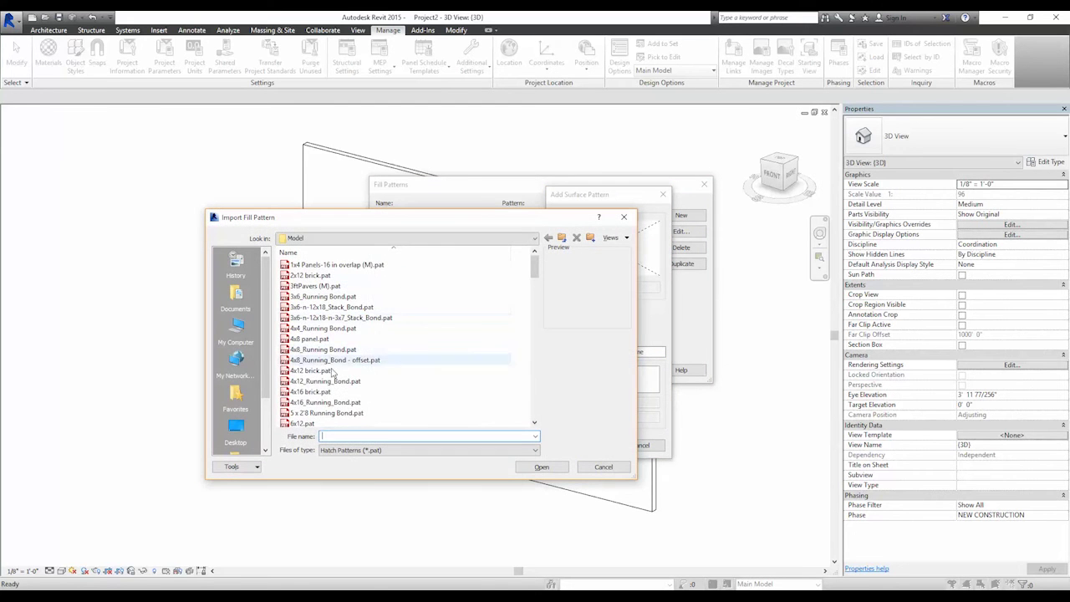
left_click(331, 403)
scroll(331, 407, "down", 2)
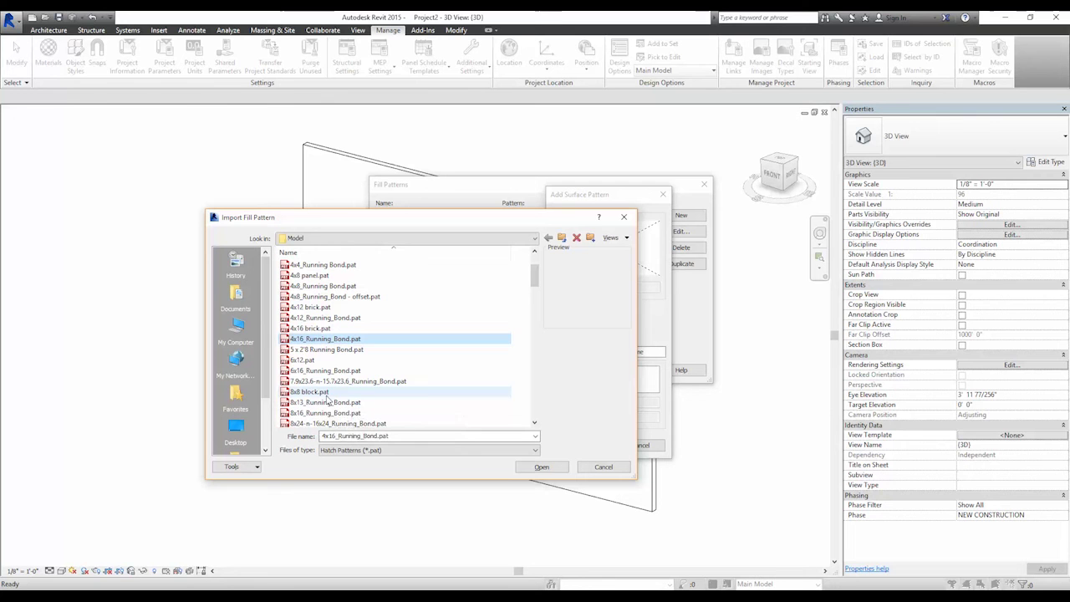
left_click(329, 413)
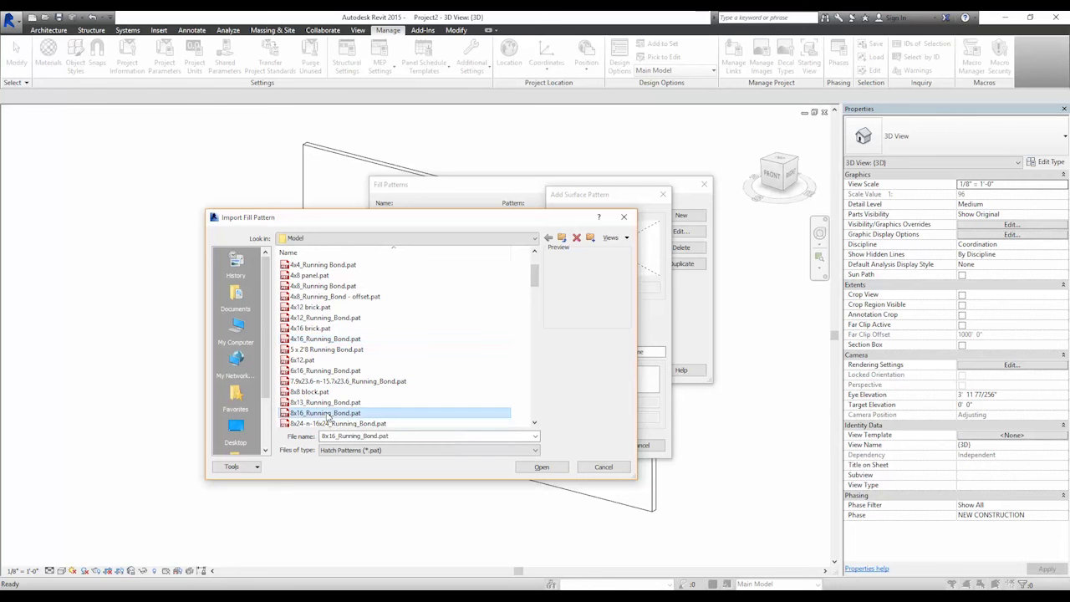
left_click(538, 470)
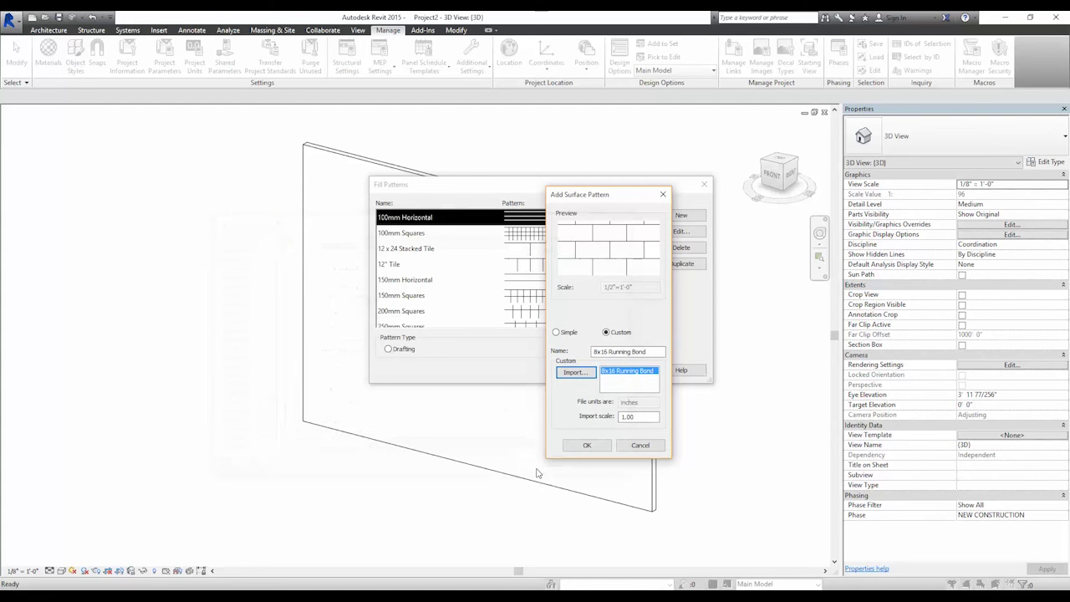
left_click(619, 377)
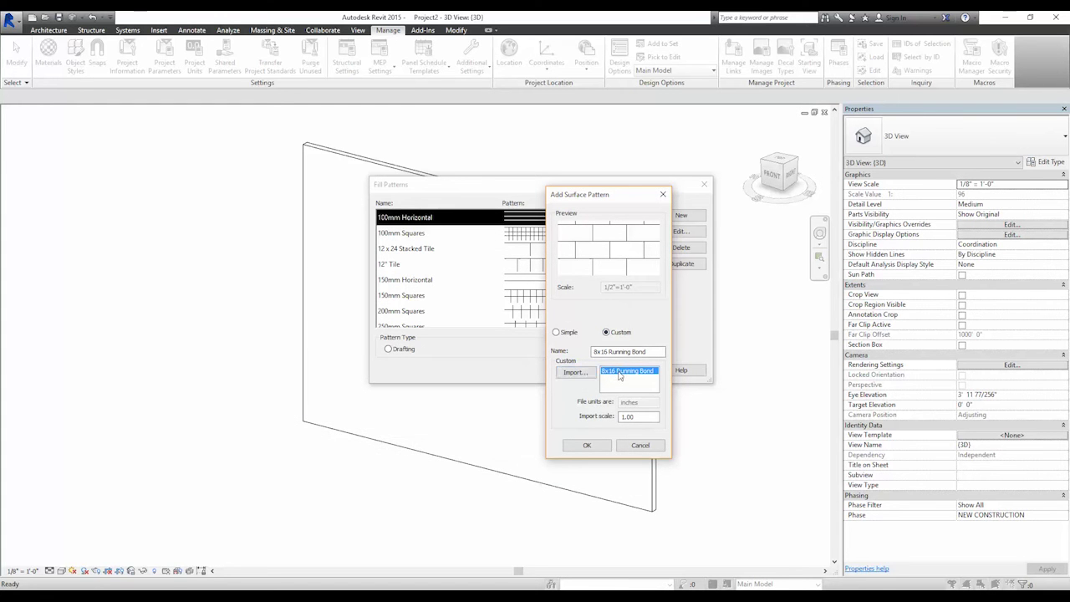
left_click(586, 446)
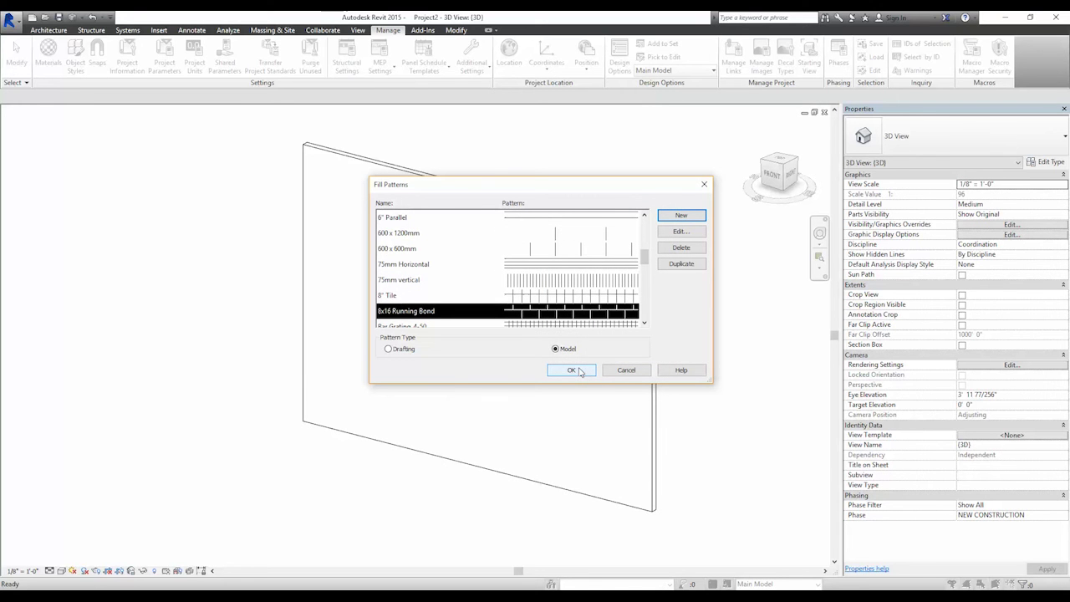
left_click(573, 371)
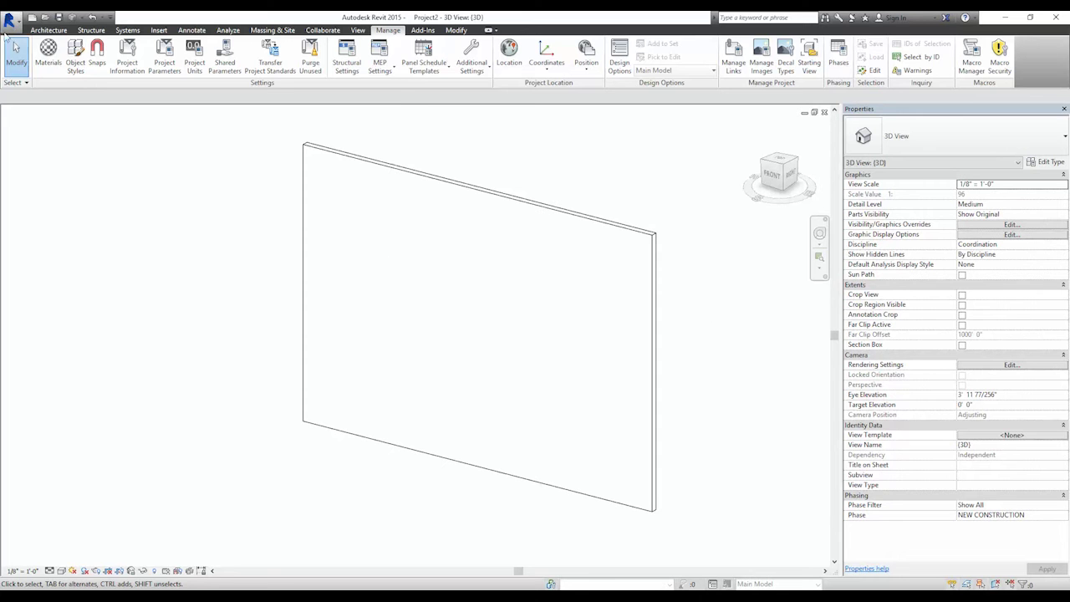
- Search materials for 'masonry', duplicate Masonry - Concrete Masonry Units, and start renaming the copy with '8'
left_click(48, 54)
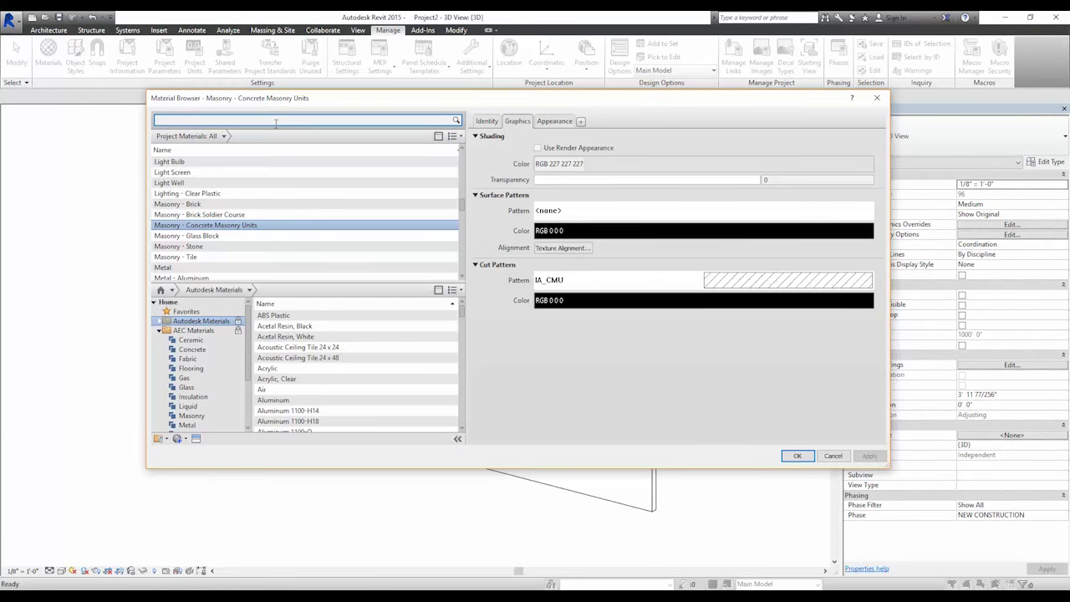
left_click(275, 123)
type("mason")
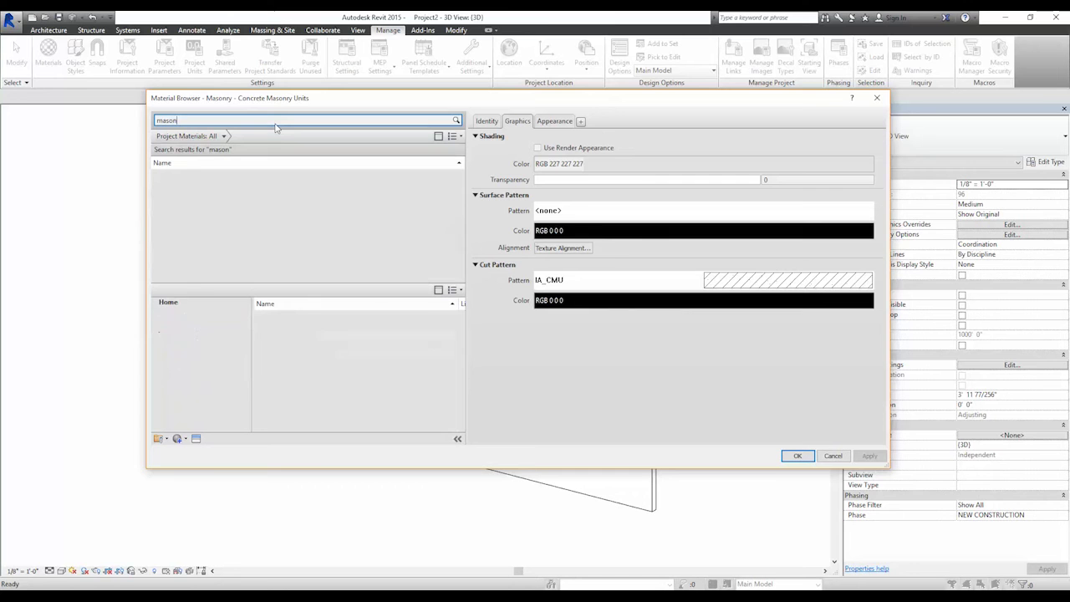
type("ry")
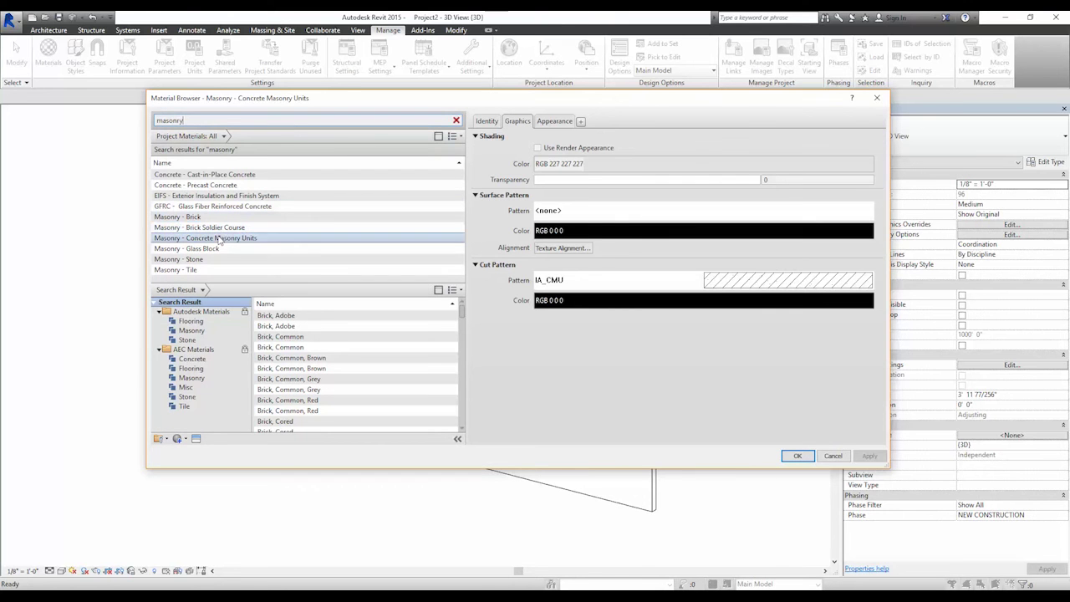
left_click(217, 238)
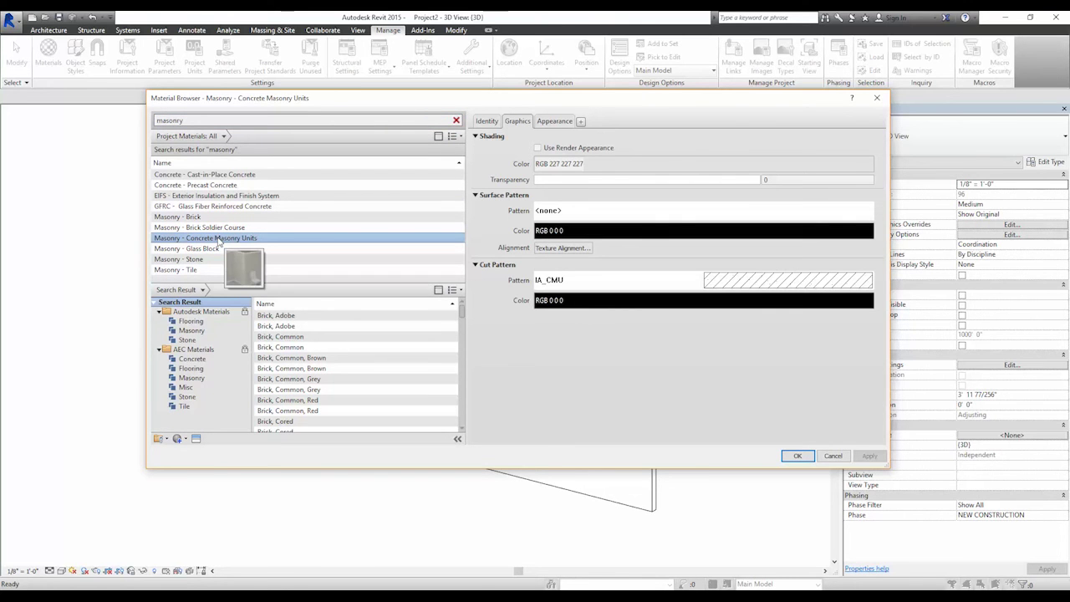
right_click(222, 238)
left_click(238, 256)
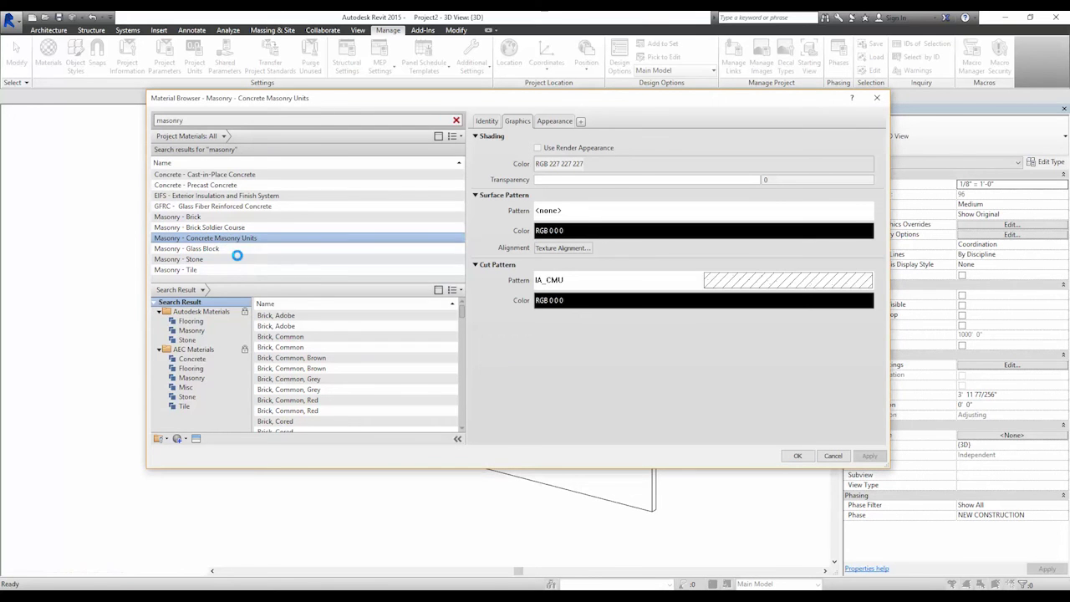
left_click_drag(183, 243, 304, 240)
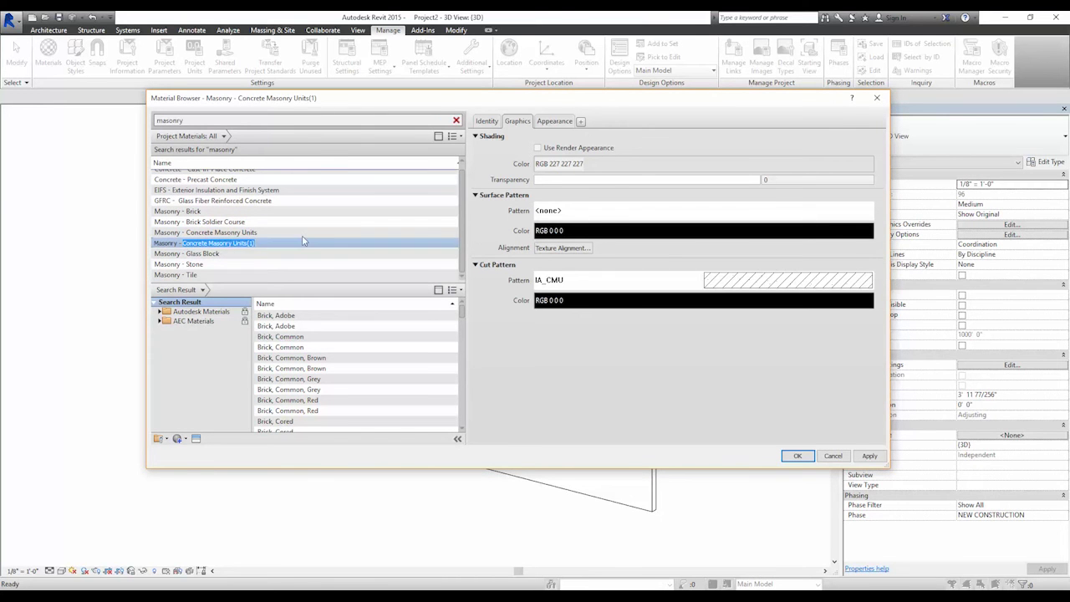
type("8")
- Finish the name as Masonry - 8"x16" CMU and pick the 8x16 Running Bond model pattern for its surface
type("\"x16\" CMU")
key("Return")
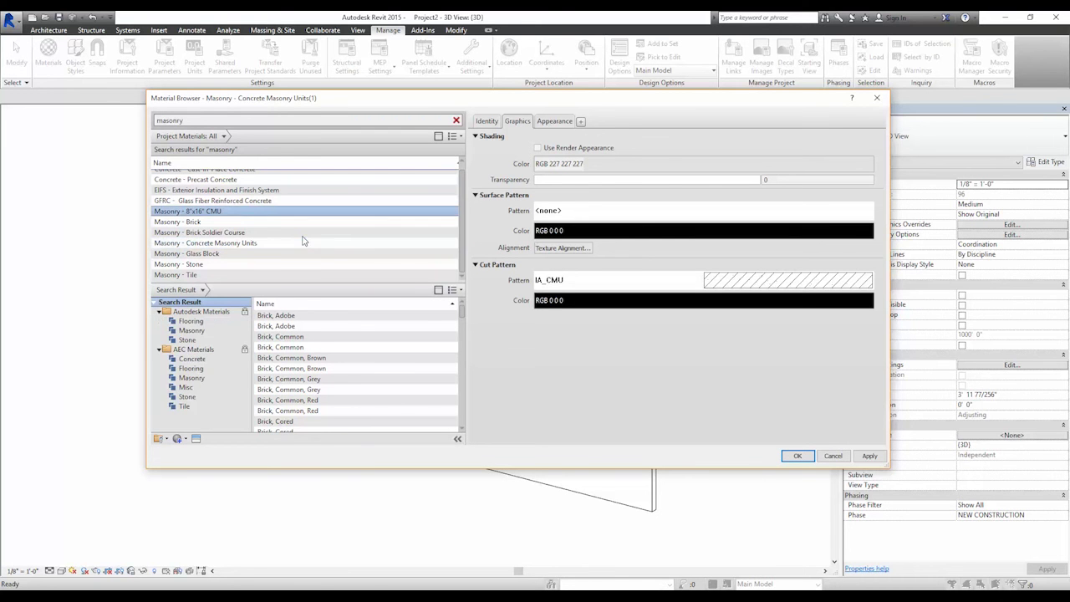
left_click(657, 217)
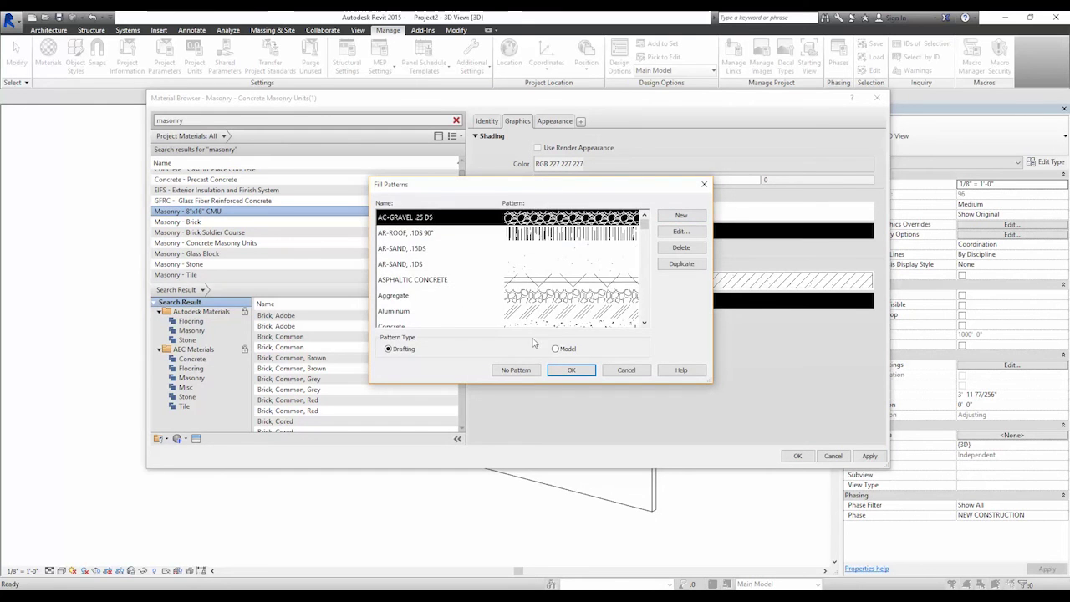
left_click(556, 350)
scroll(549, 289, "down", 5)
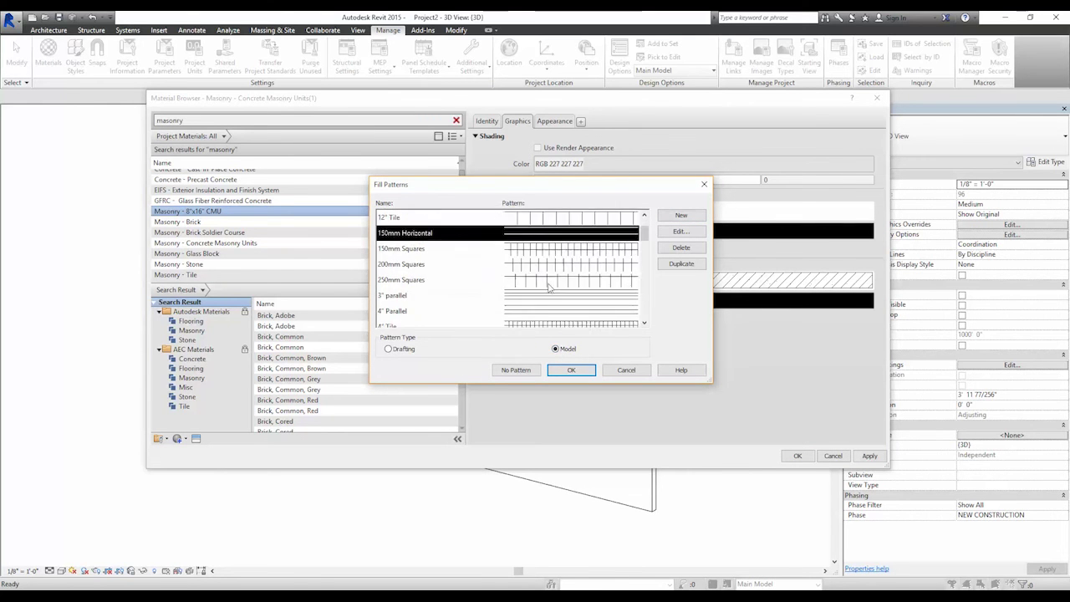
scroll(549, 288, "down", 1)
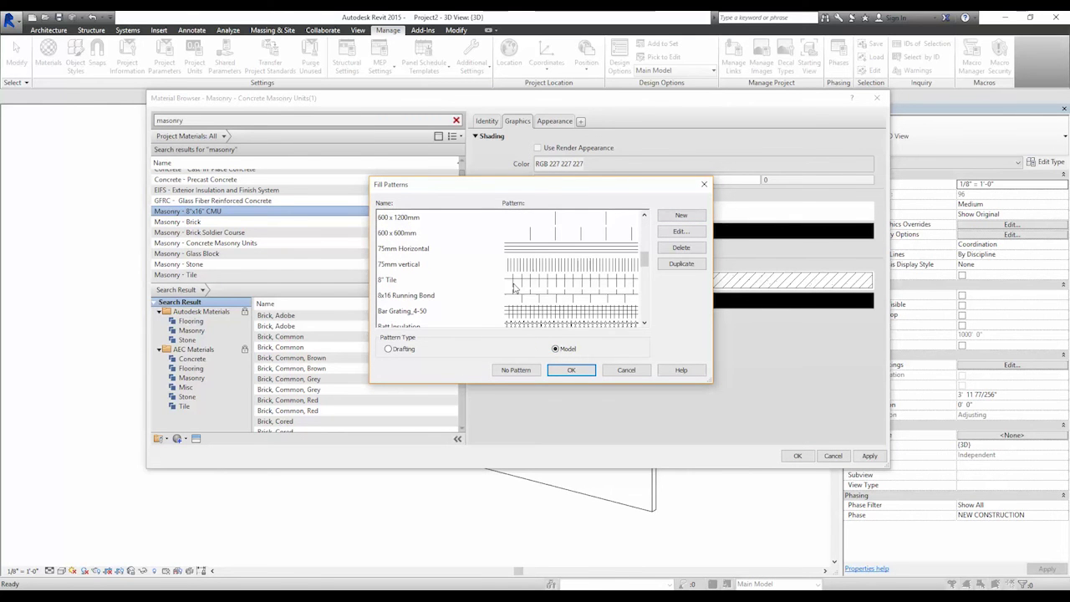
left_click(444, 300)
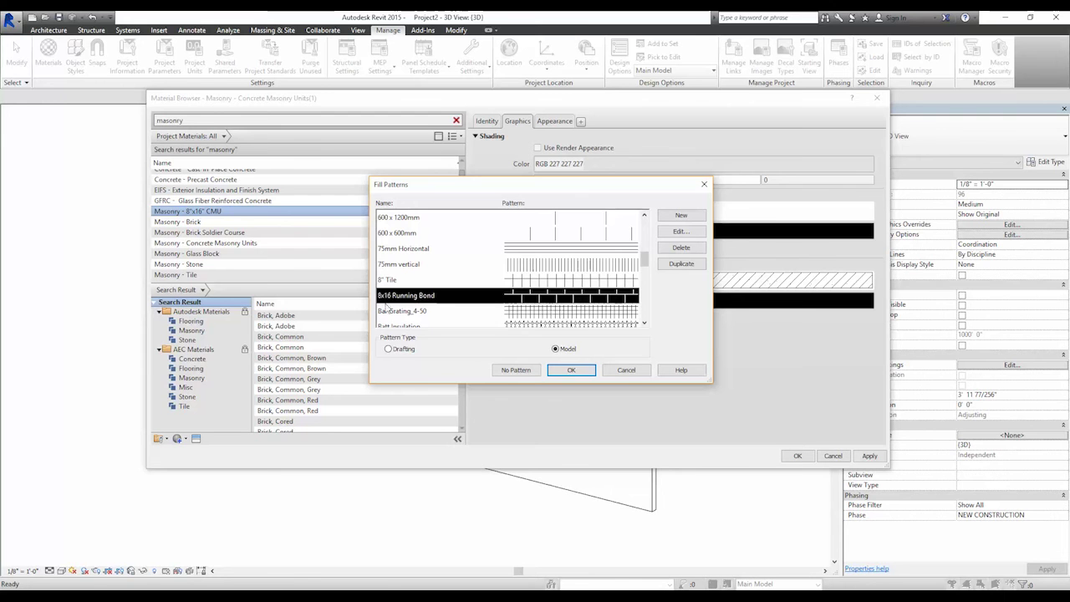
left_click(572, 370)
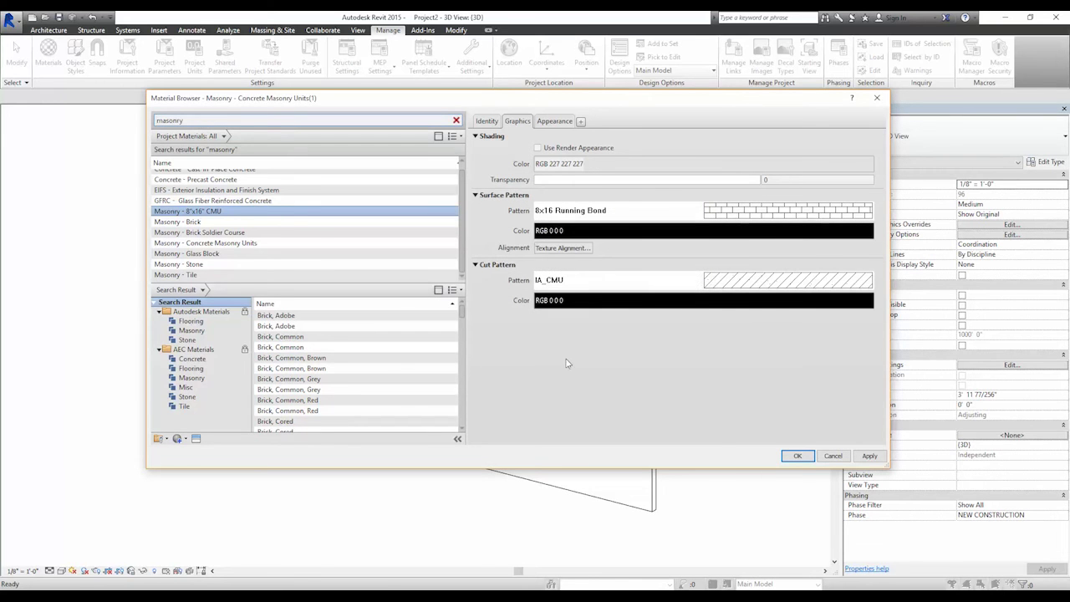
- Save the material, then set the wall type's Structure layer material to Masonry - 8"x16" CMU
left_click(796, 456)
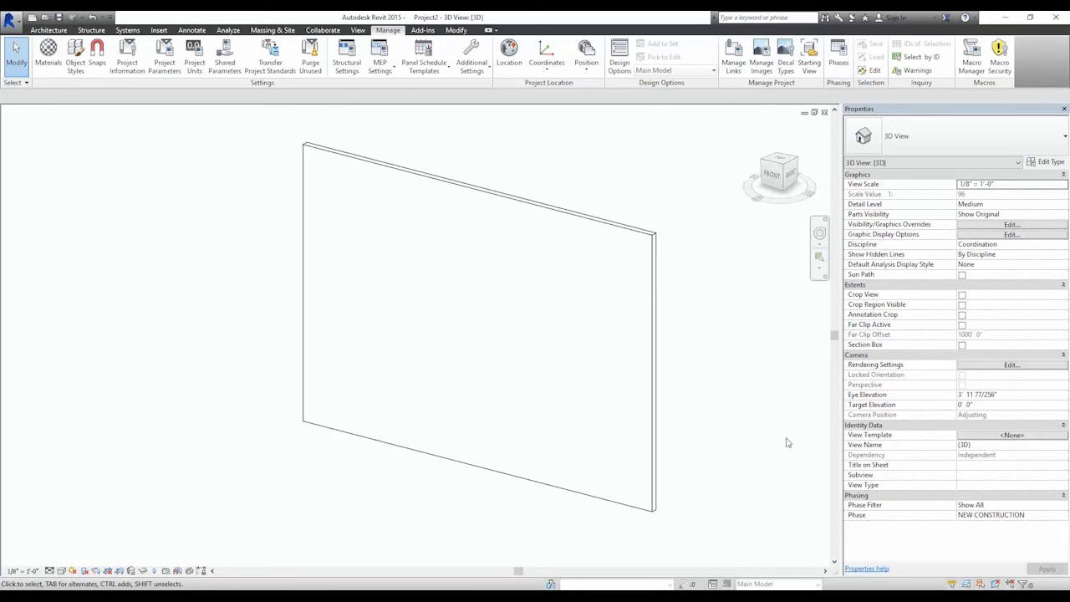
left_click(657, 331)
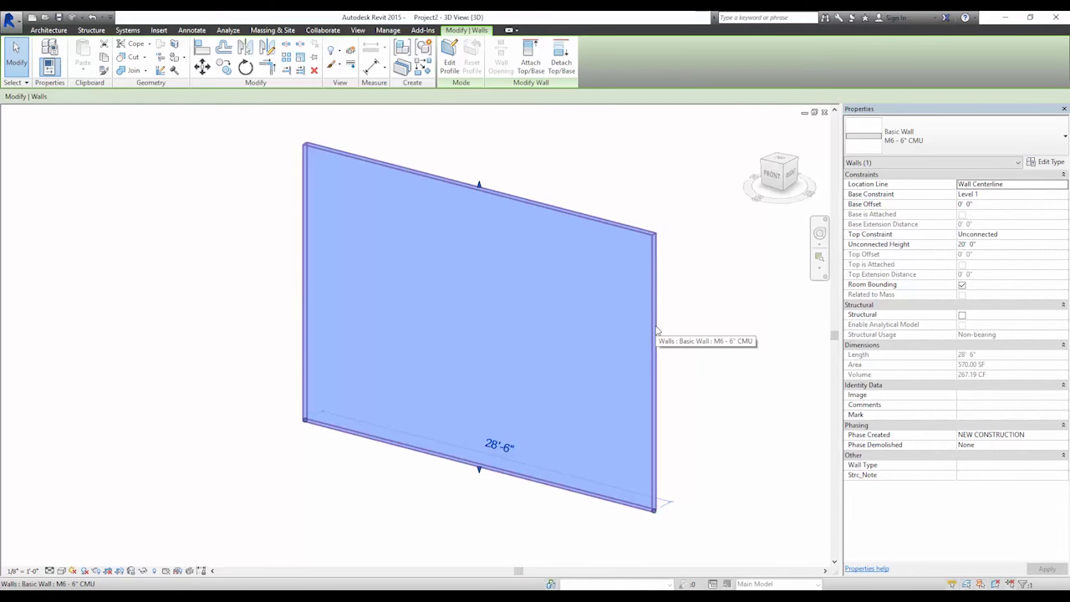
left_click(1043, 162)
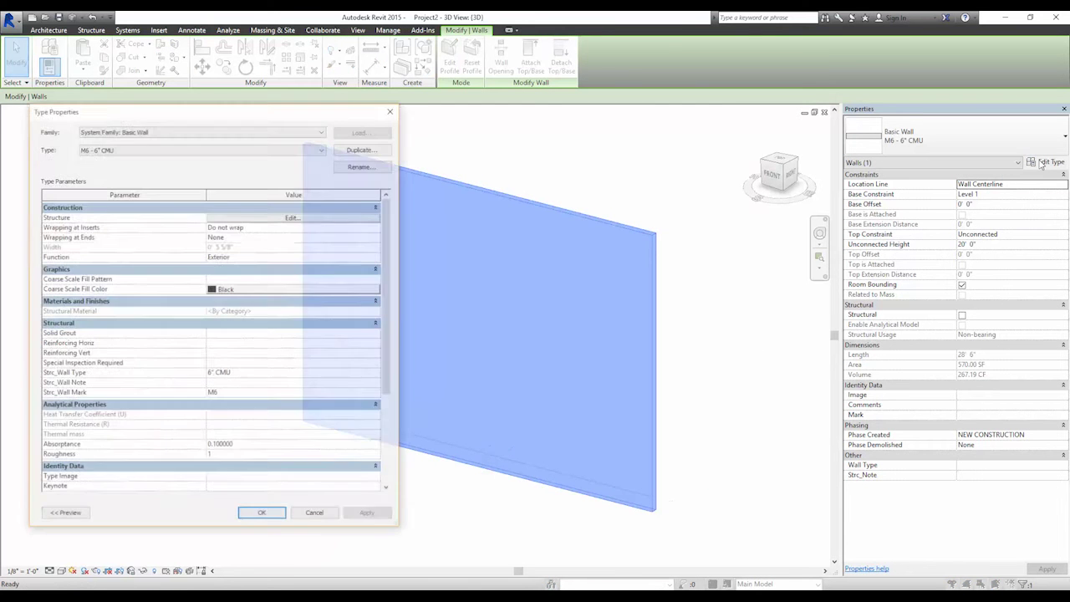
left_click_drag(205, 117, 525, 135)
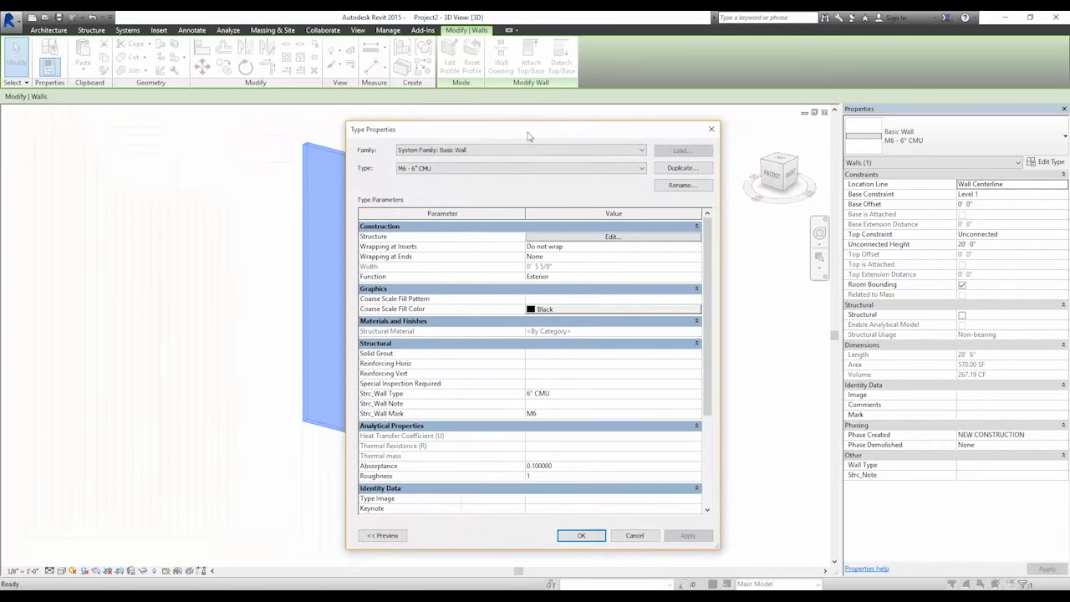
left_click(584, 239)
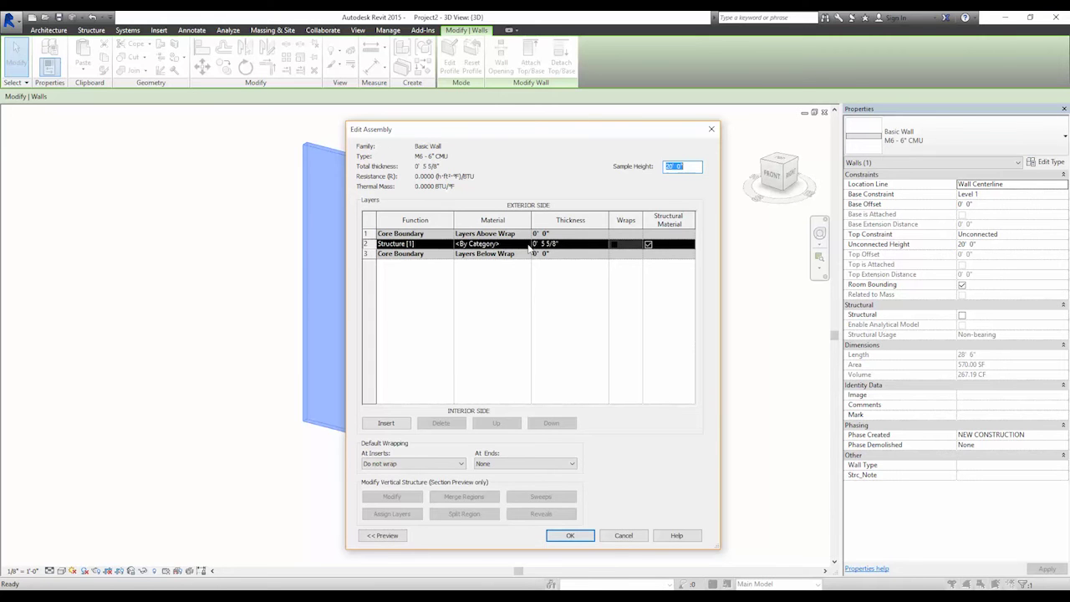
left_click(527, 243)
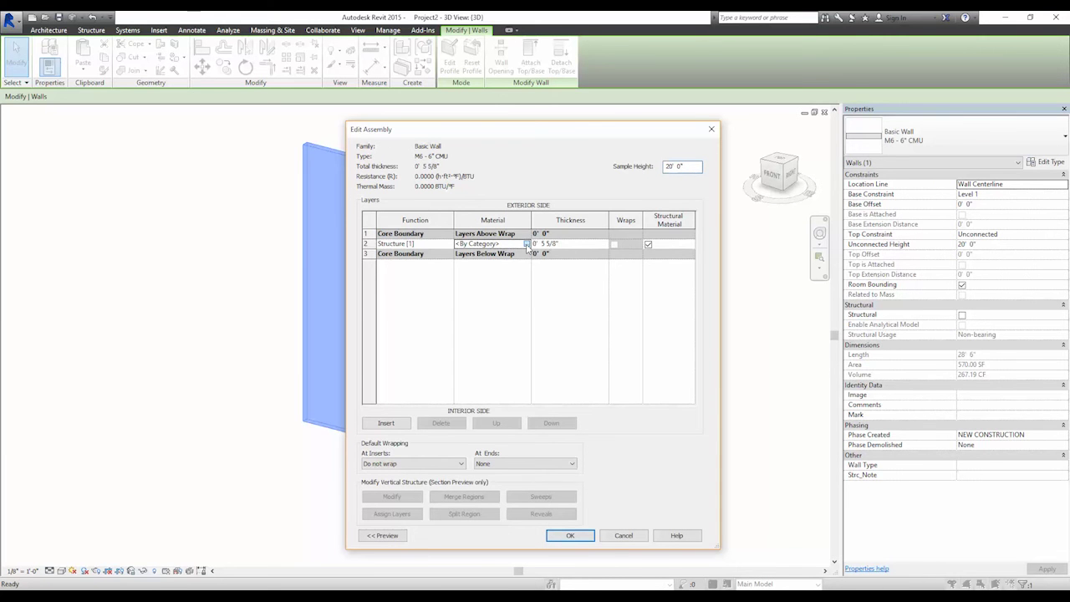
left_click(527, 244)
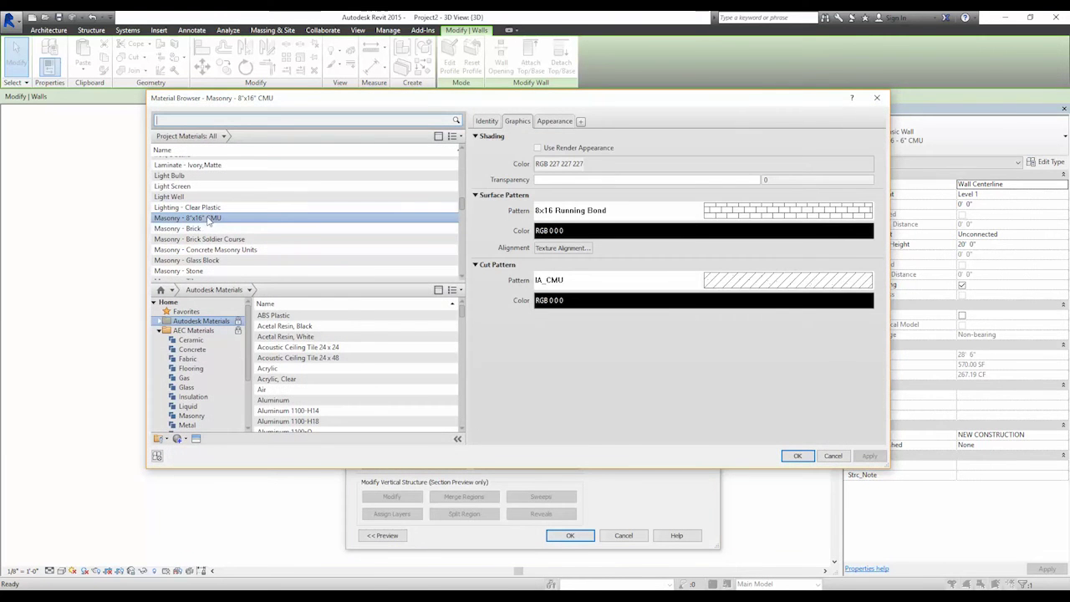
left_click(797, 456)
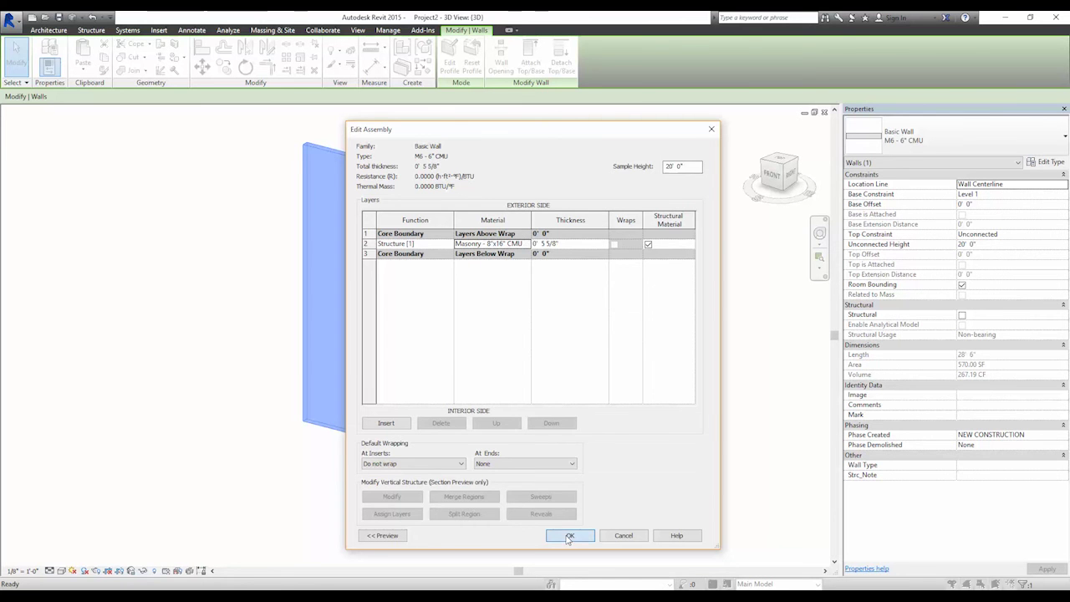
left_click(568, 536)
left_click(579, 536)
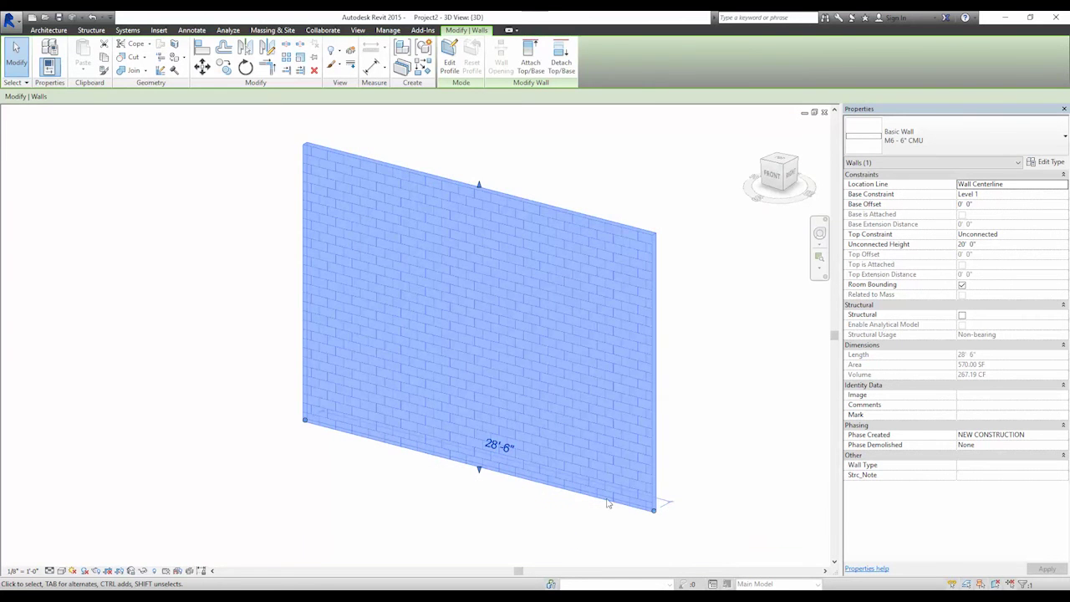
- Align to the wall's block pattern reference and drag the door left onto a vertical joint
left_click(719, 401)
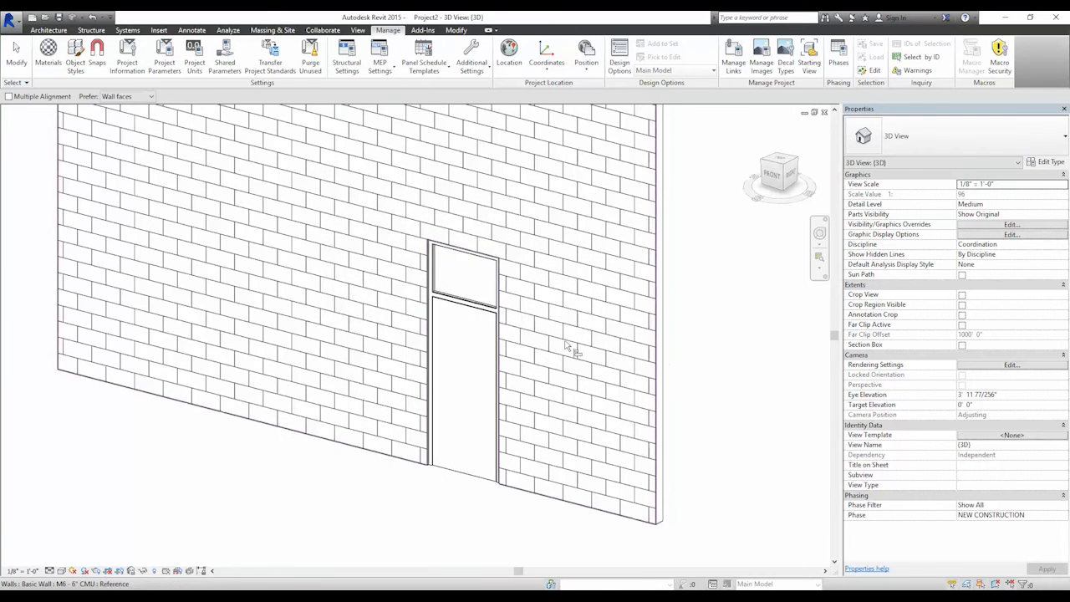
scroll(499, 310, "up", 4)
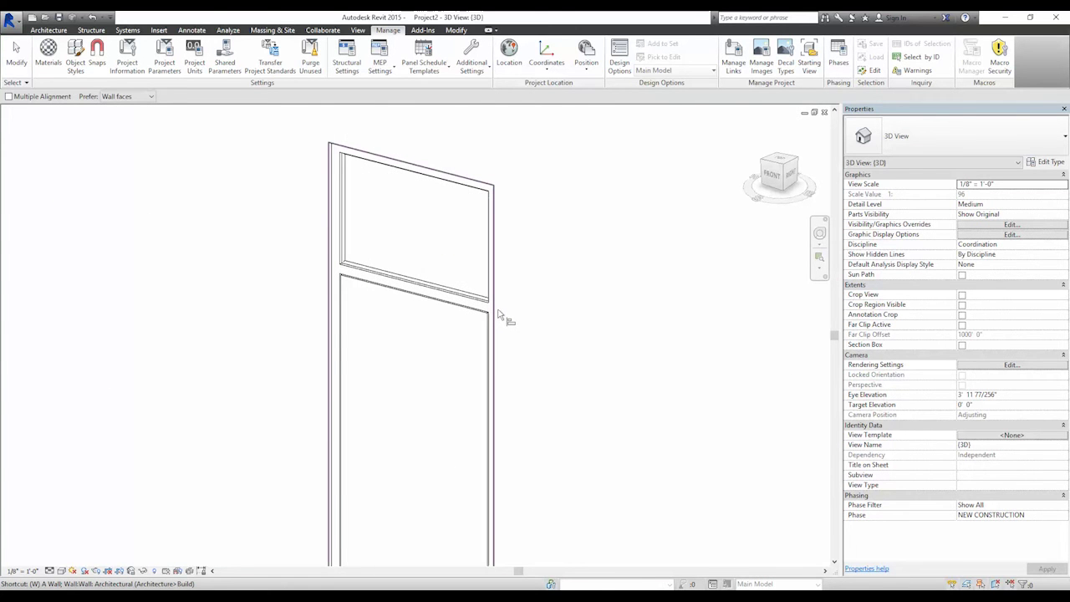
key("Tab")
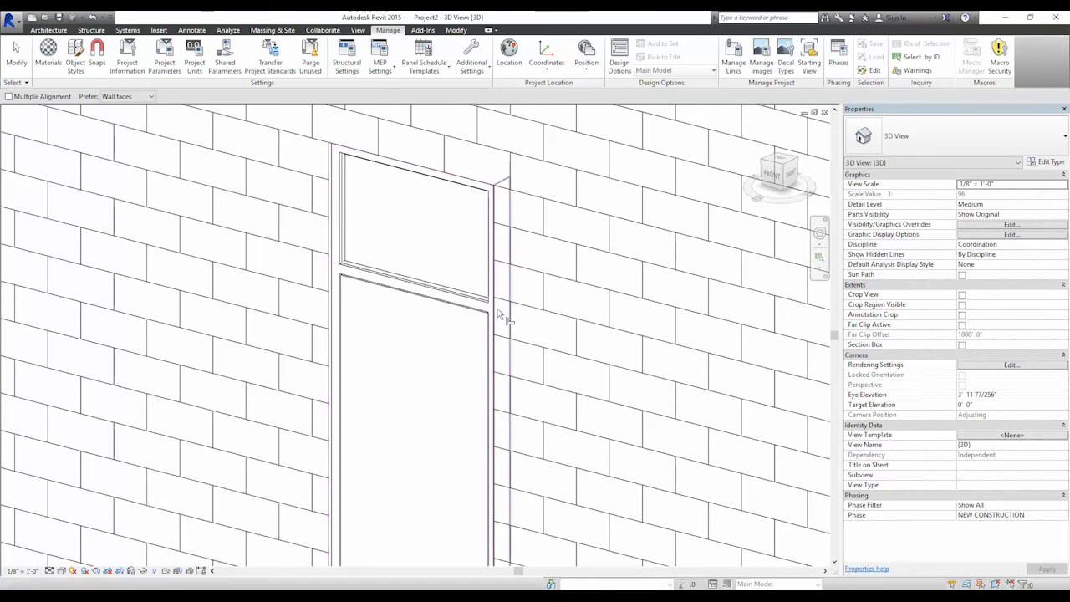
left_click(497, 313)
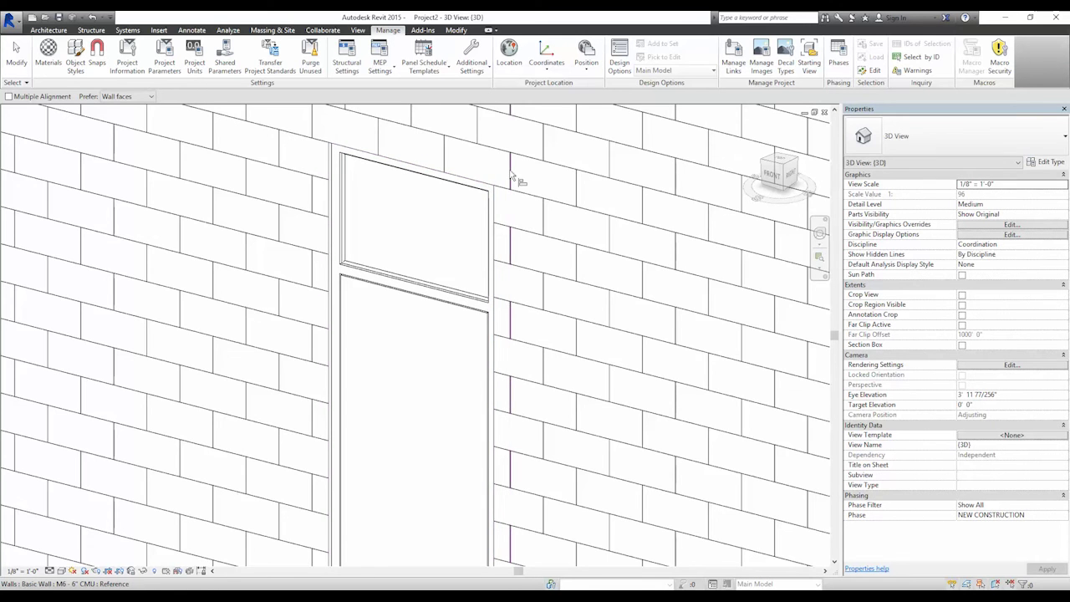
scroll(507, 226, "down", 3)
scroll(522, 227, "up", 2)
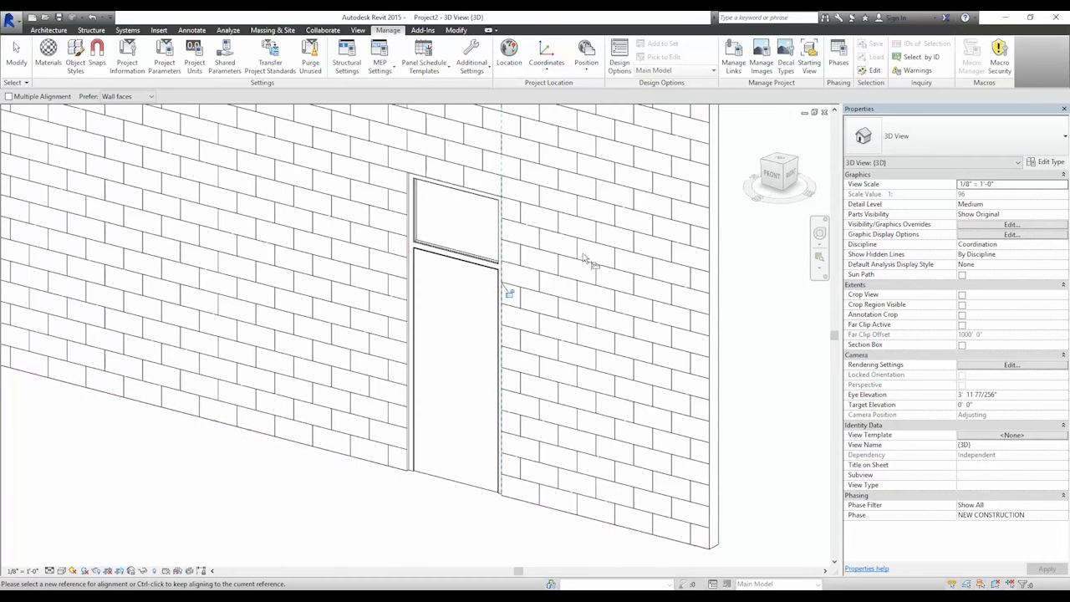
key("Escape")
key("Escape")
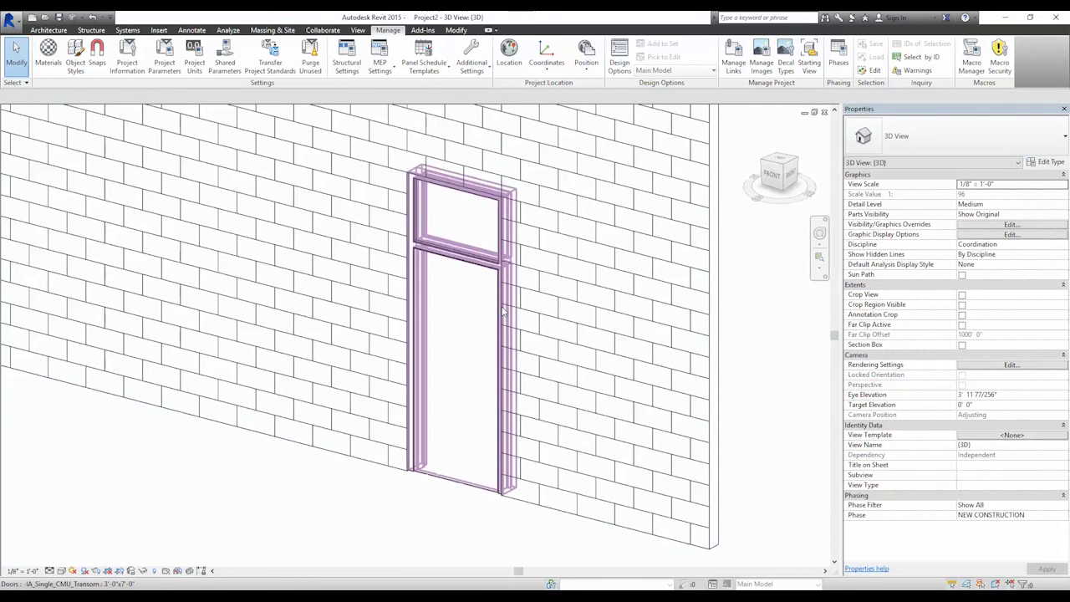
left_click(501, 311)
left_click_drag(503, 461, 494, 529)
key("Escape")
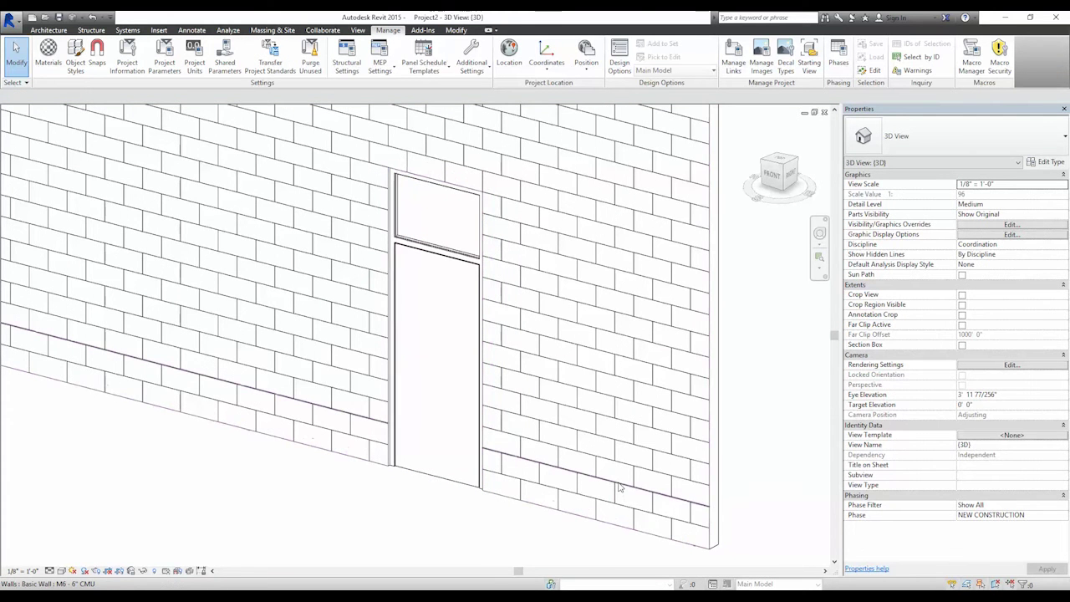
- Rotate the CMU wall with RO, removing the constraints that block the rotation
left_click(620, 488)
key("r")
key("o")
left_click(784, 507)
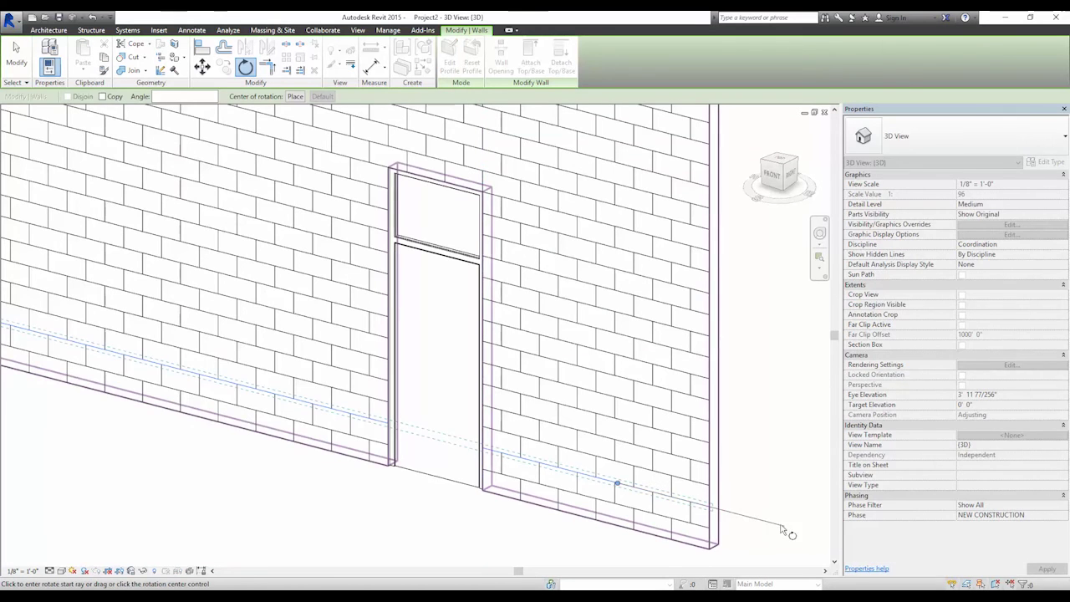
left_click(767, 461)
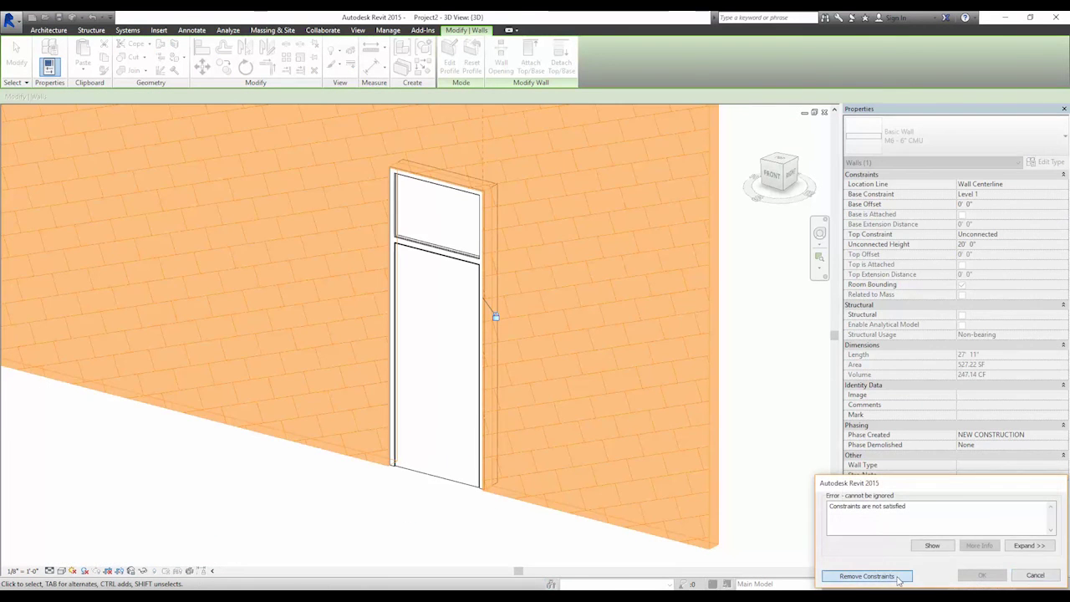
left_click(823, 575)
key("Escape")
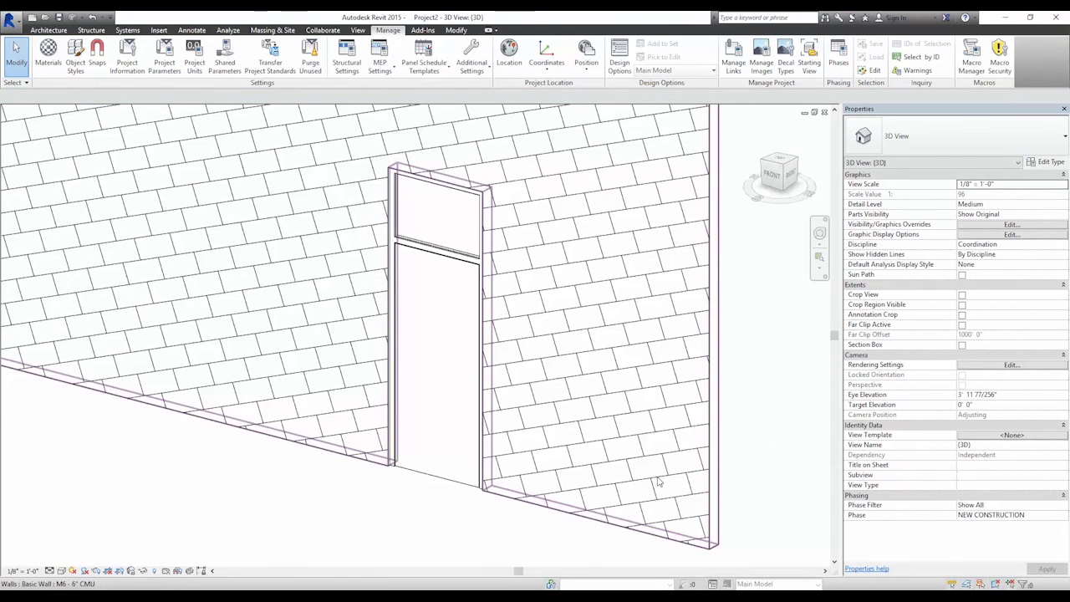
- Rotate the CMU wall back to its original position
left_click(658, 480)
key("r")
key("o")
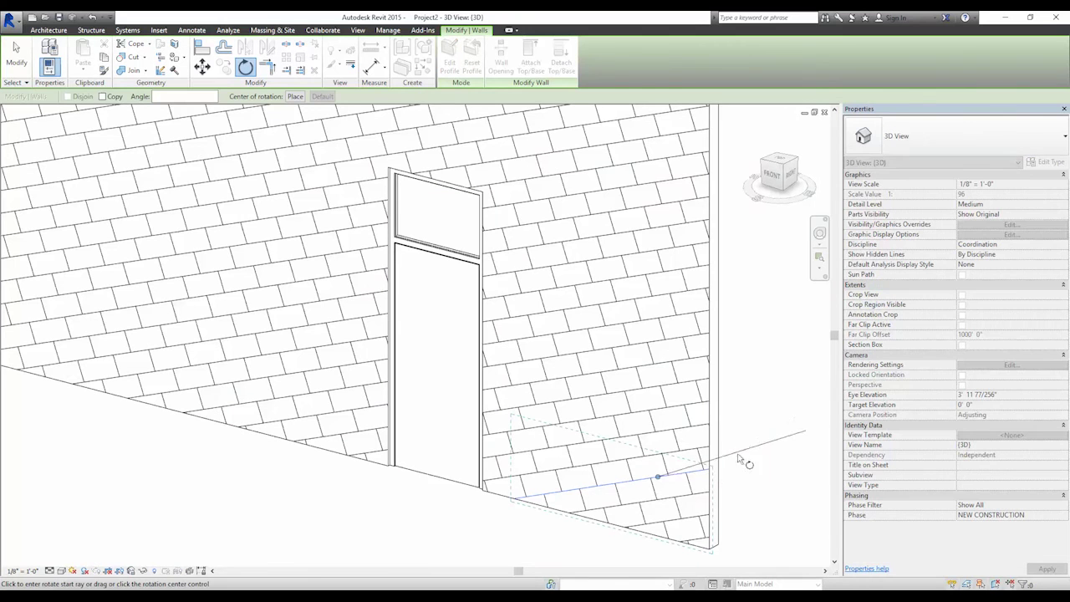
left_click(697, 473)
left_click(747, 477)
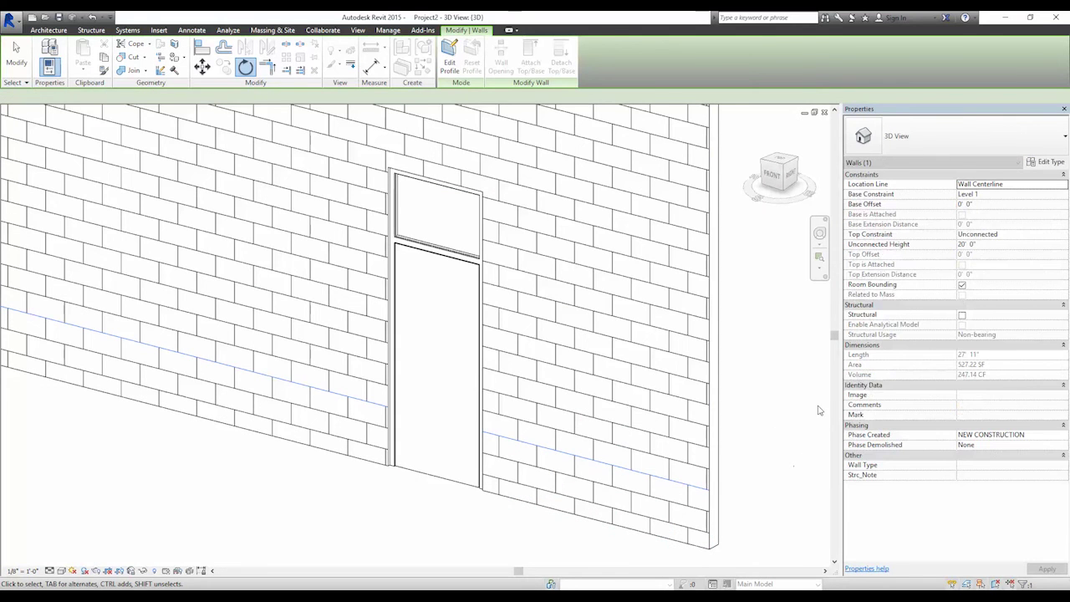
key("Escape")
key("a")
key("l")
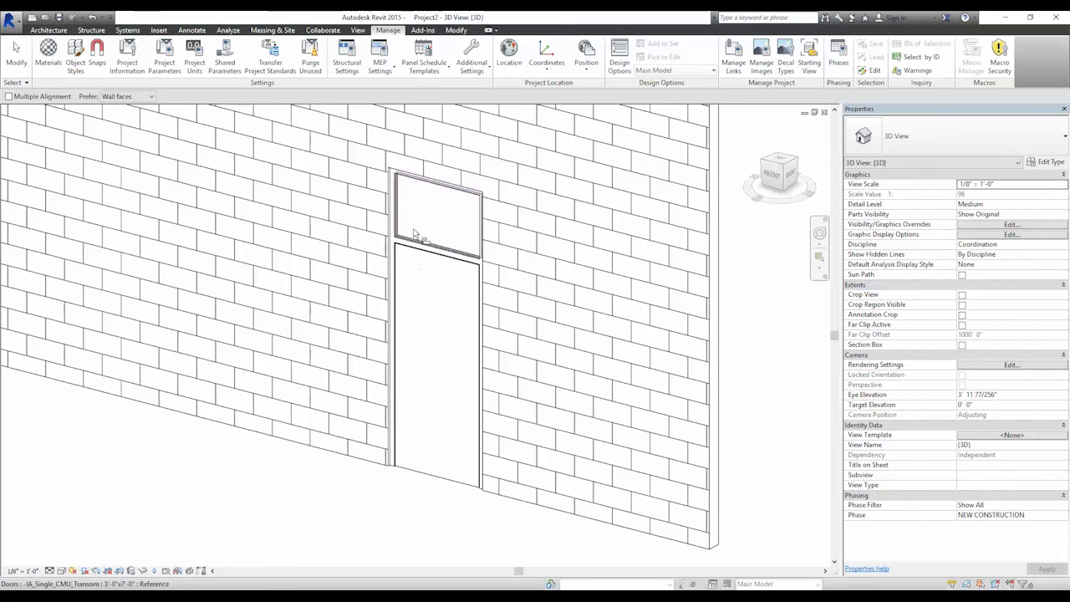
- Align the CMU pattern lines to the door frame's left edge and top edge
scroll(398, 182, "up", 3)
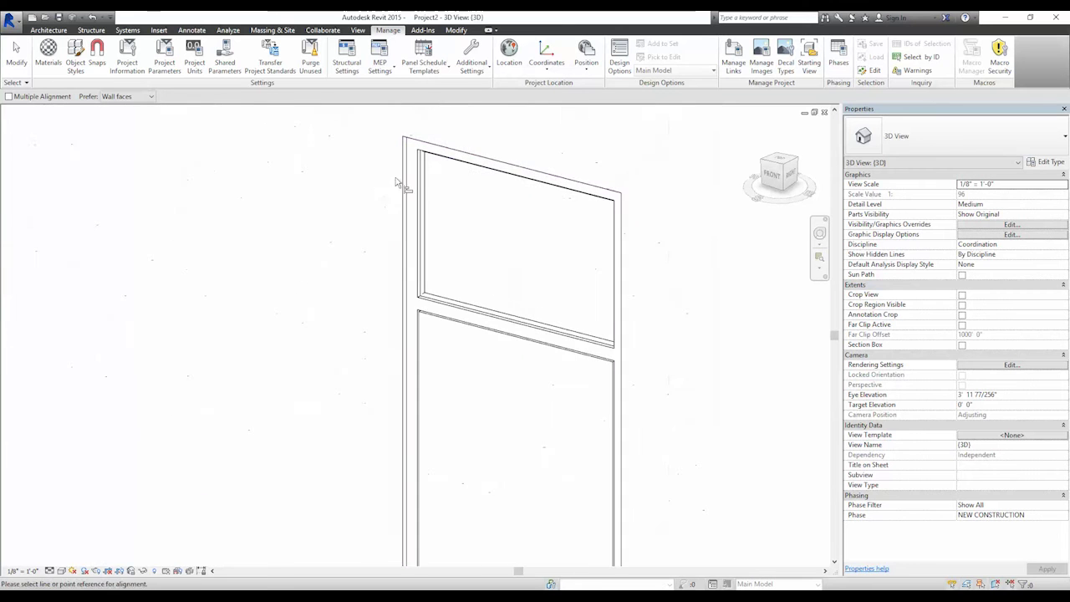
left_click(402, 219)
scroll(456, 368, "down", 3)
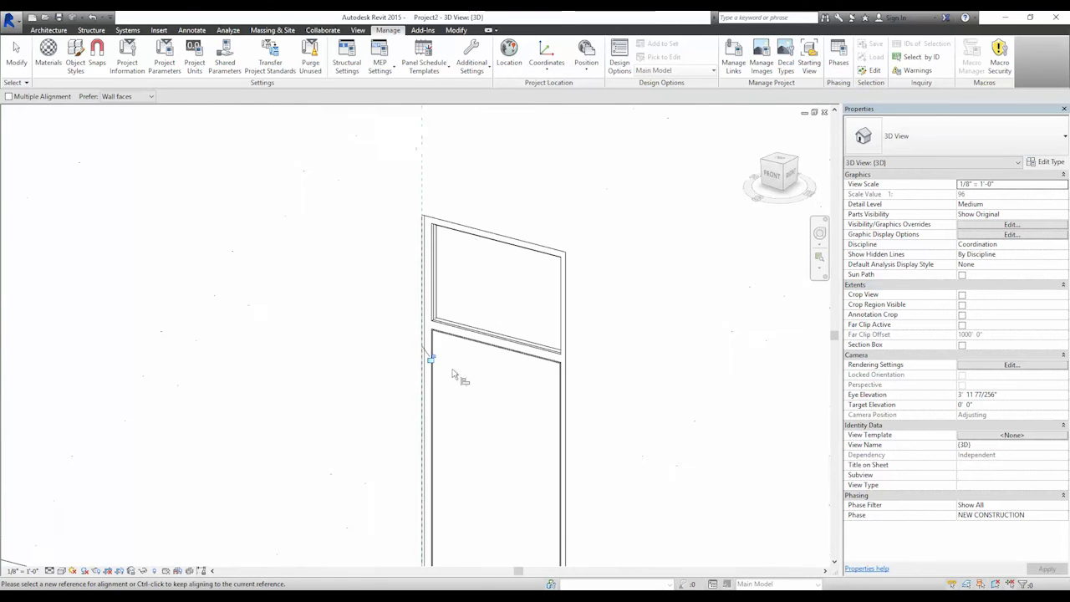
scroll(488, 227, "up", 4)
left_click(487, 227)
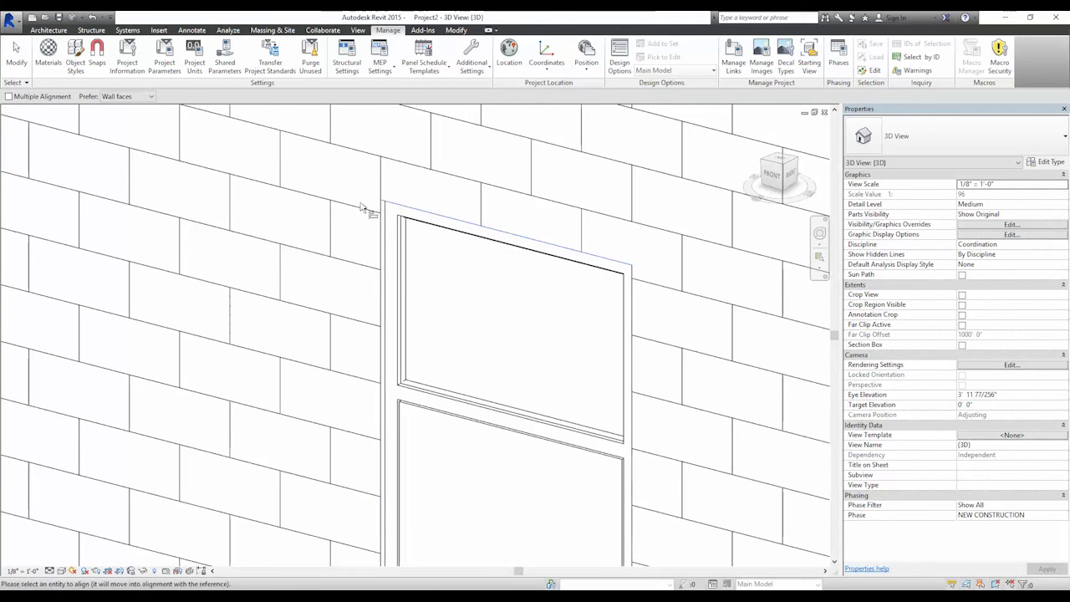
key("Escape")
key("Escape")
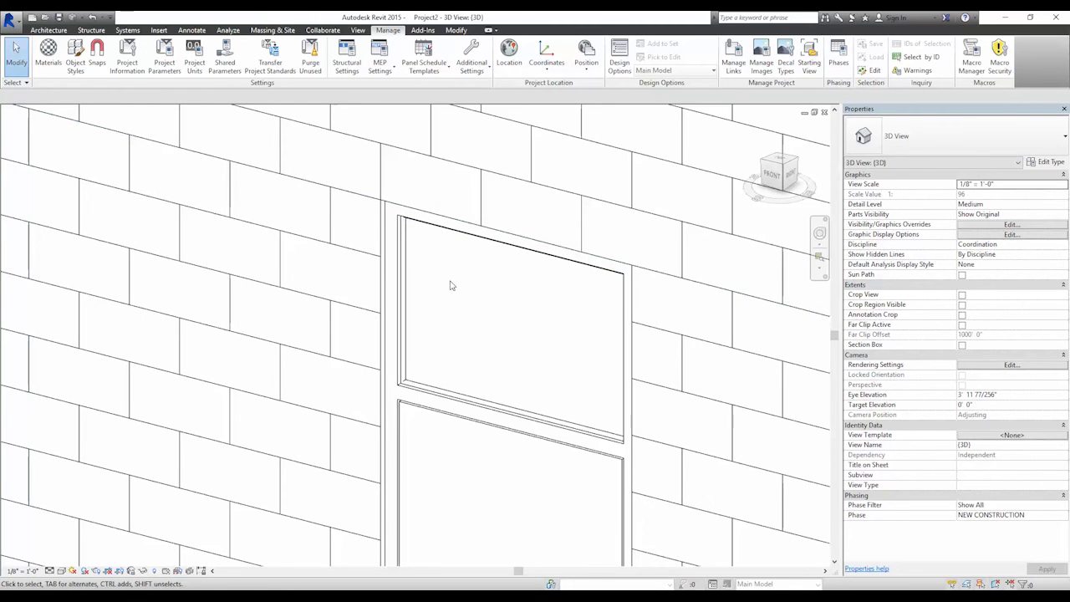
scroll(448, 282, "down", 3)
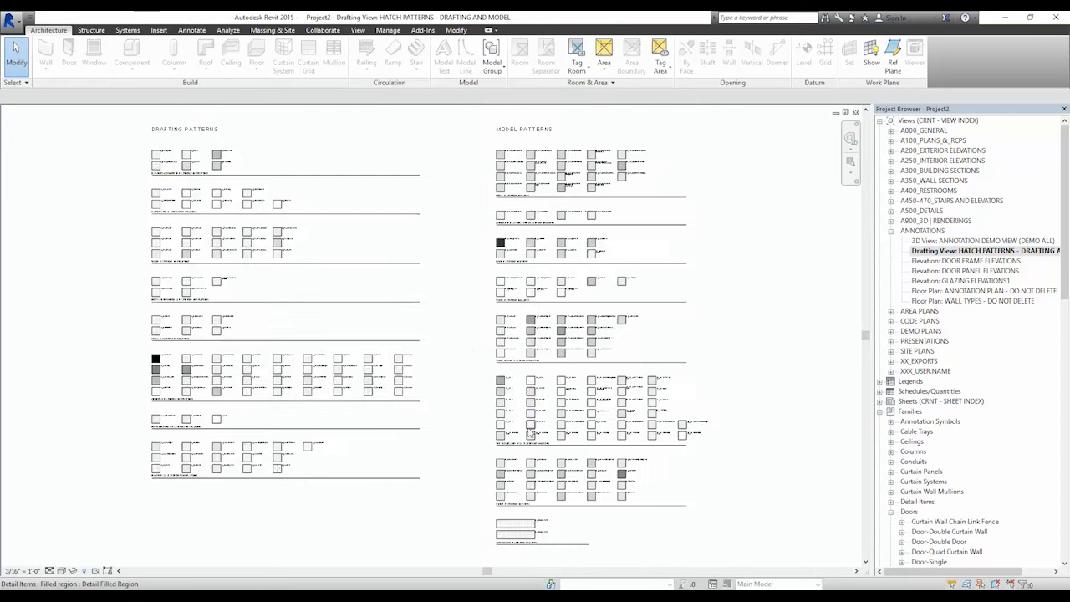
- Browse the model tile swatches such as M_Tile - 24" and M_Cafe, briefly selecting M_Tile - Cantor Floor
scroll(525, 430, "up", 5)
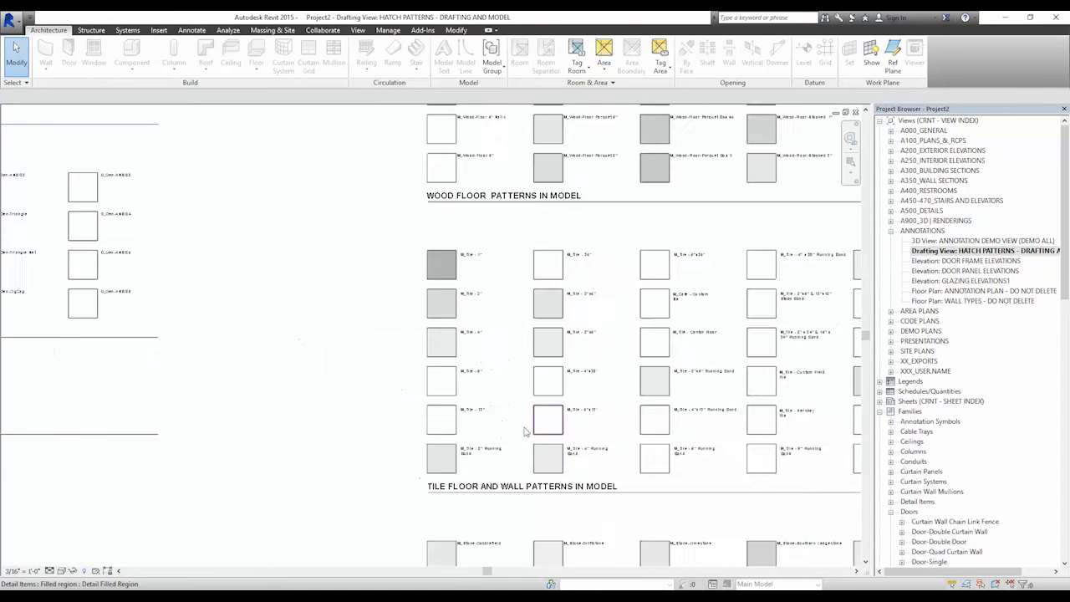
scroll(525, 430, "up", 4)
middle_click_drag(502, 226, 466, 521)
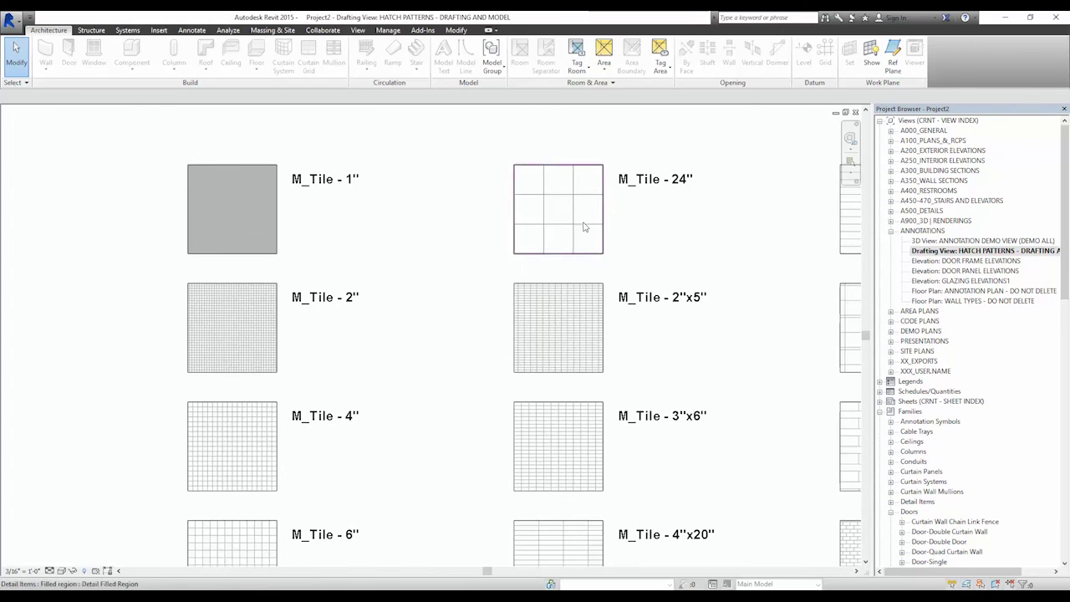
mouse_move(559, 516)
middle_mouse_down()
mouse_move(342, 426)
mouse_move(134, 452)
middle_mouse_up()
scroll(412, 380, "down", 1)
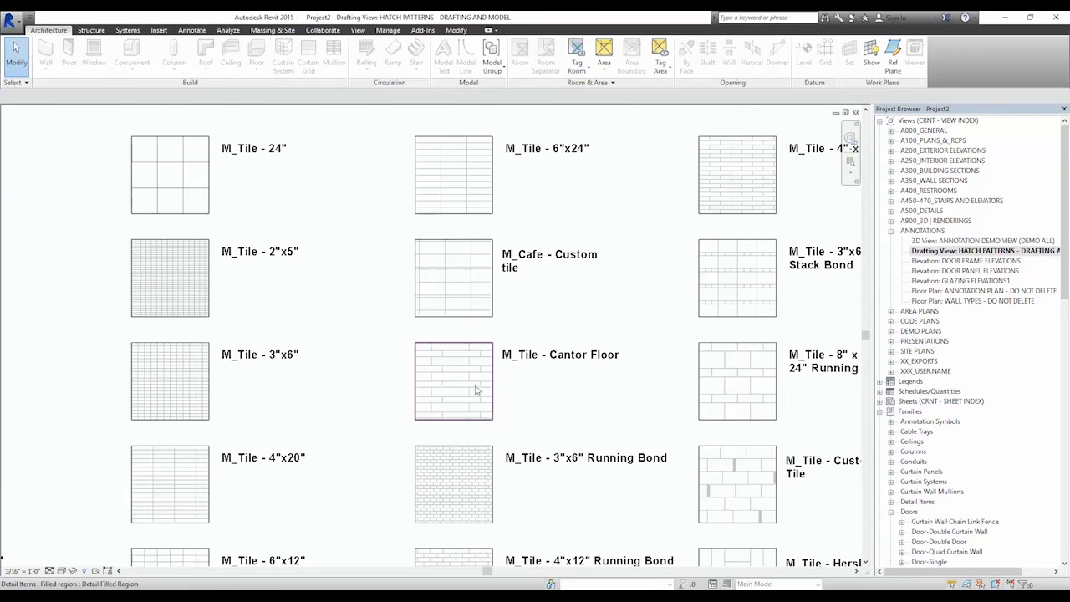
scroll(660, 324, "down", 1)
scroll(660, 324, "down", 1)
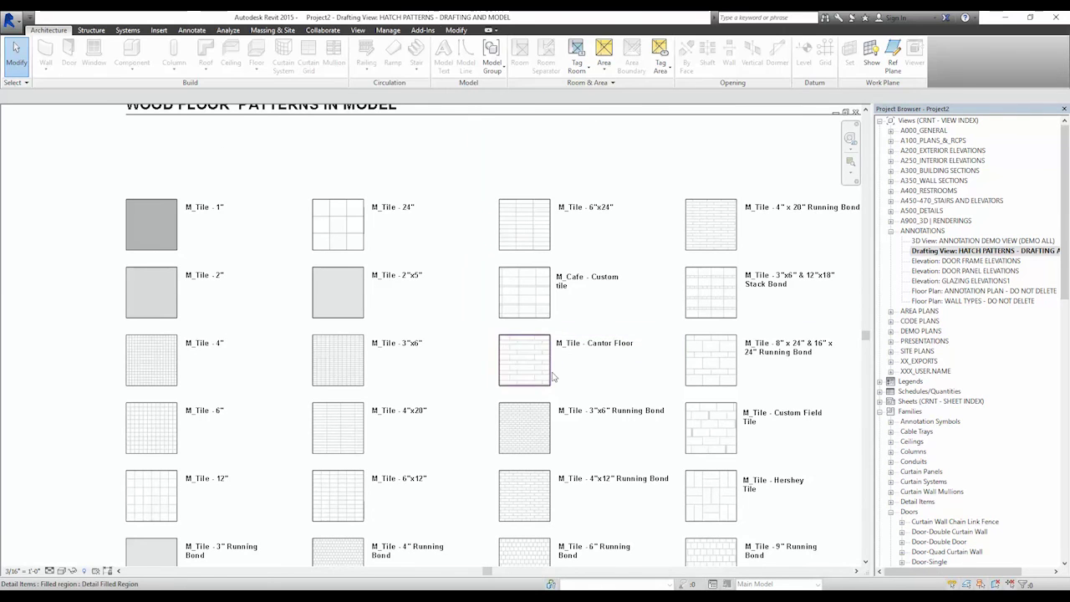
left_click(551, 375)
left_click(625, 309)
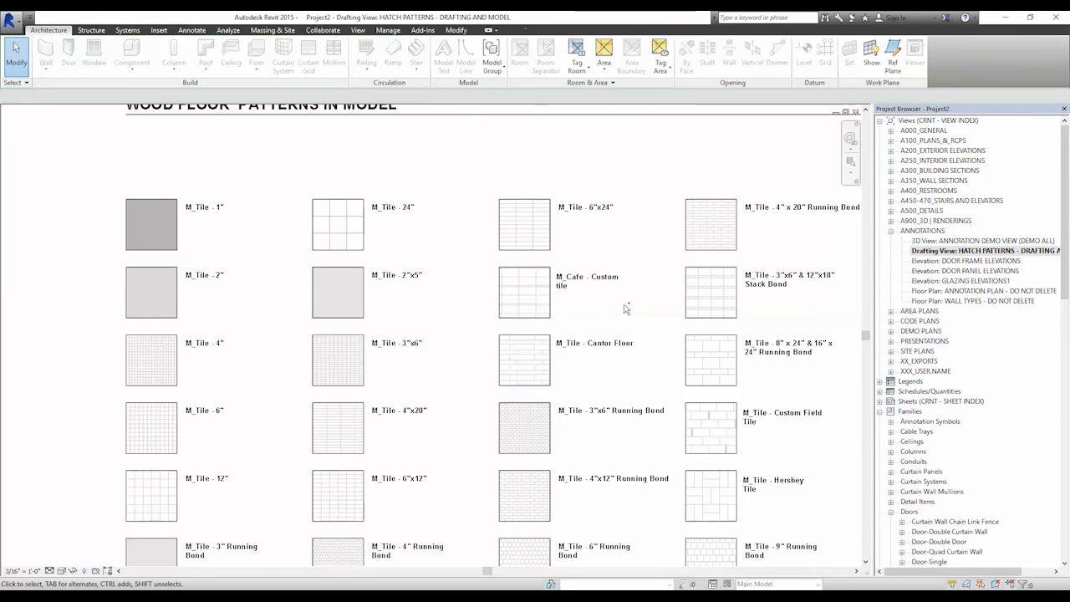
- Create a new project from the OneModel Imperial template without saving the current one
key("ctrl+n")
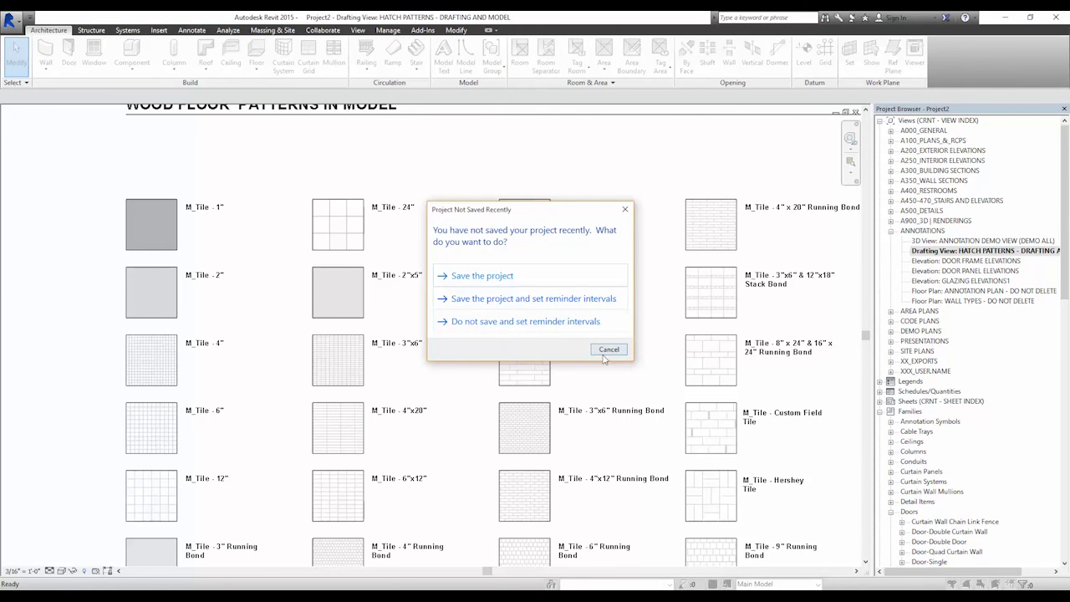
left_click(605, 353)
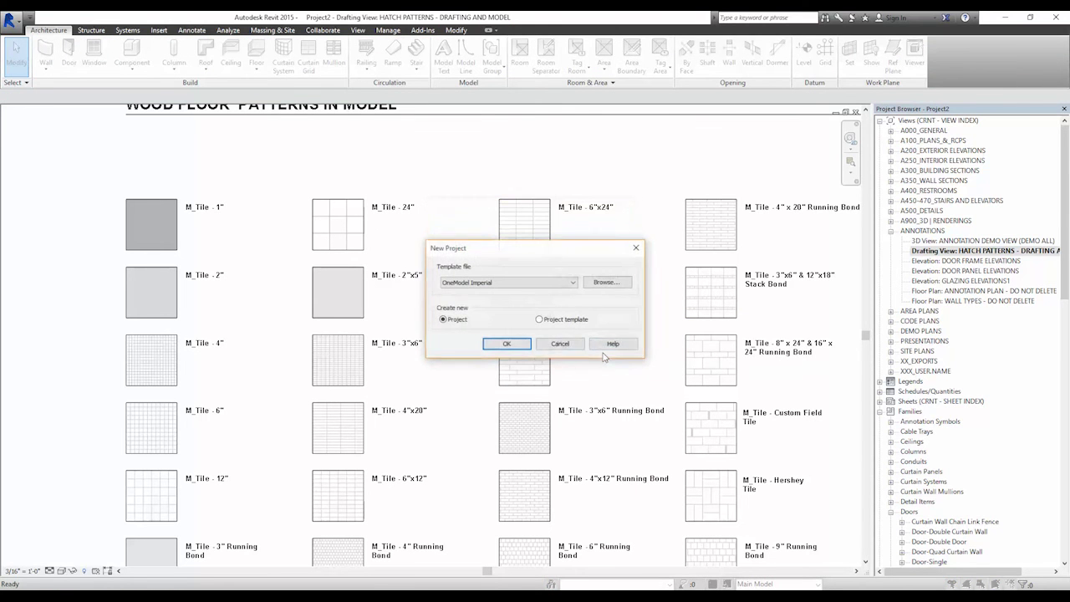
left_click(506, 344)
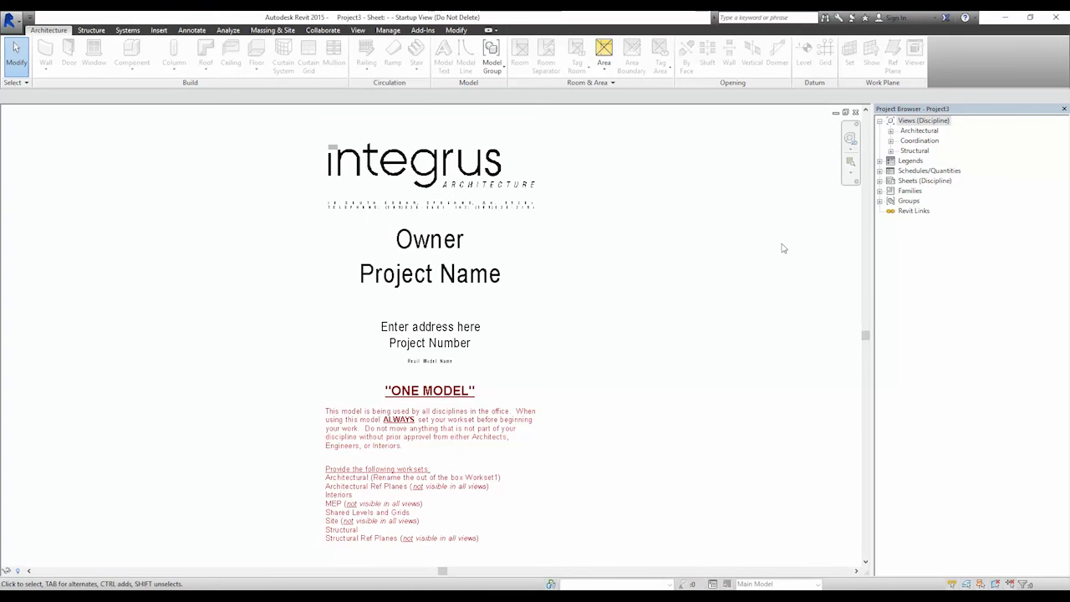
- Open the Architectural LEVEL 1 floor plan from the Project Browser
left_click(890, 132)
left_click(903, 161)
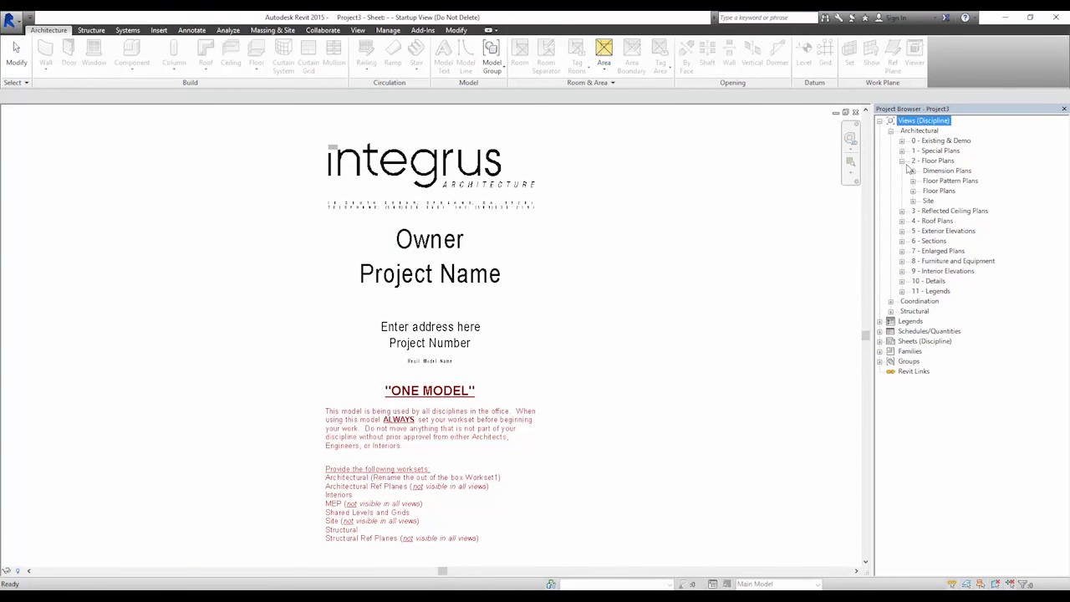
left_click(912, 192)
double_click(985, 201)
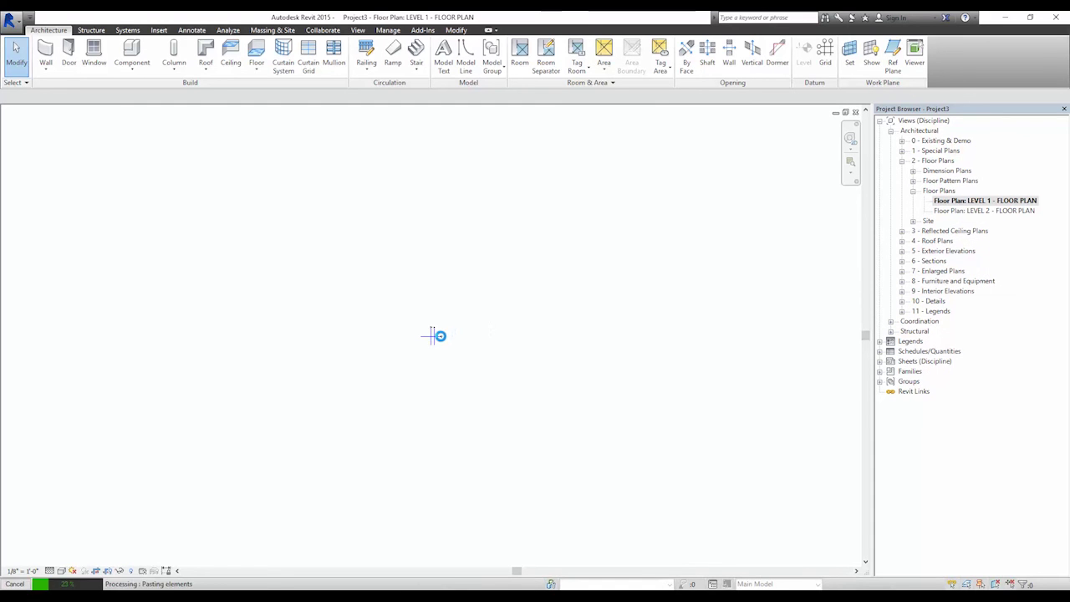
- Place the pasted pattern sample near the grids, then delete it
scroll(435, 337, "up", 5)
scroll(443, 335, "up", 5)
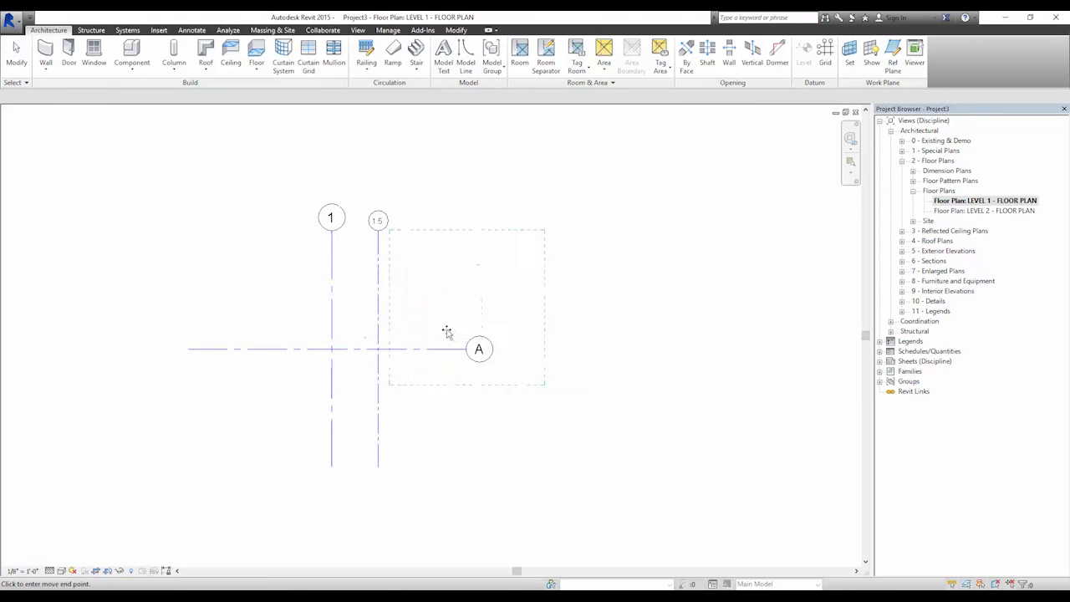
left_click(467, 289)
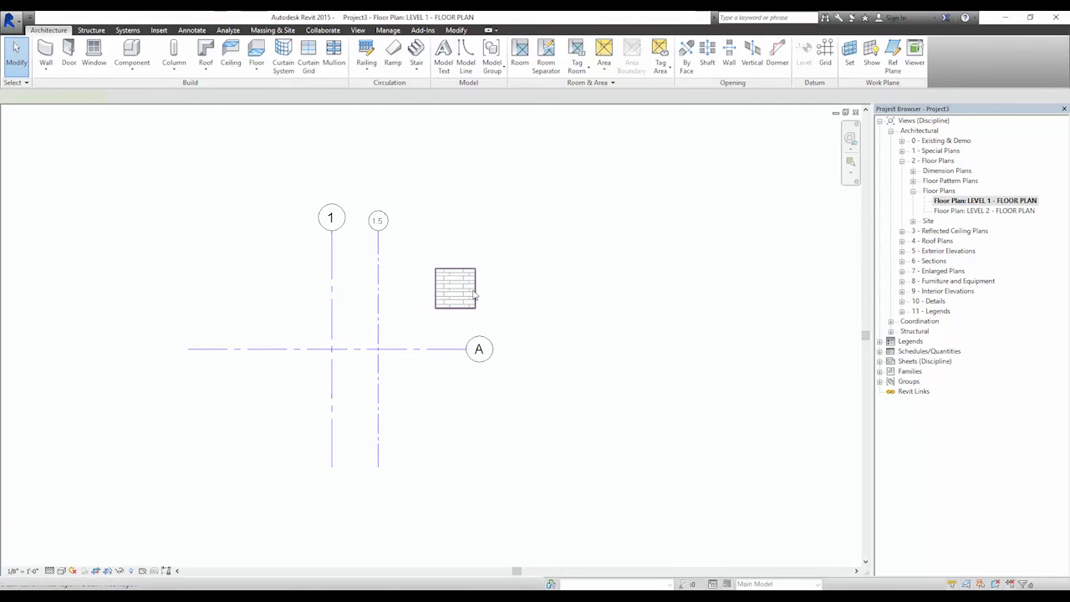
key("Delete")
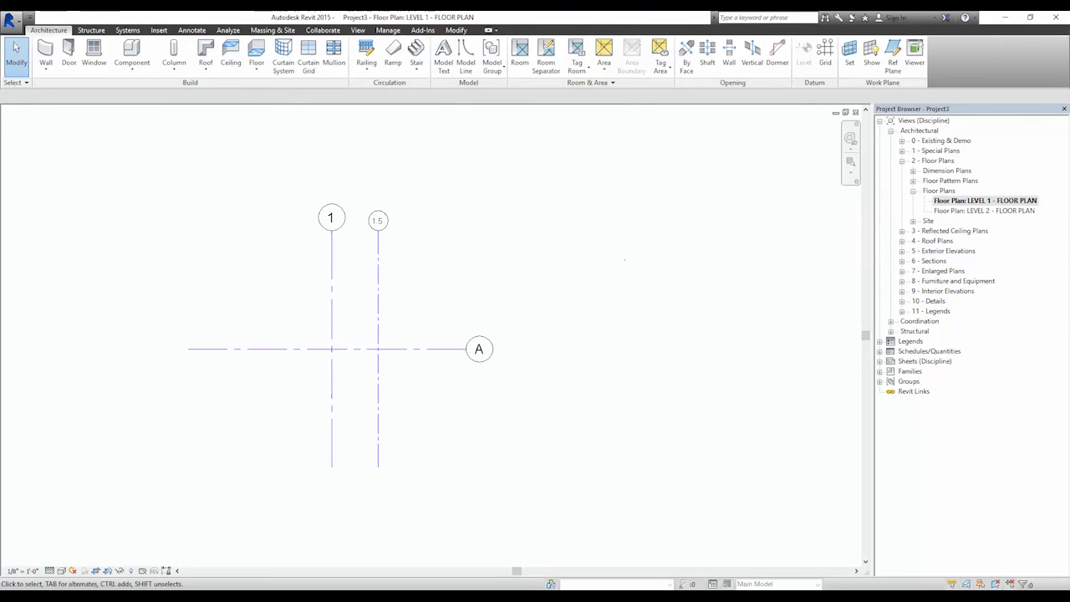